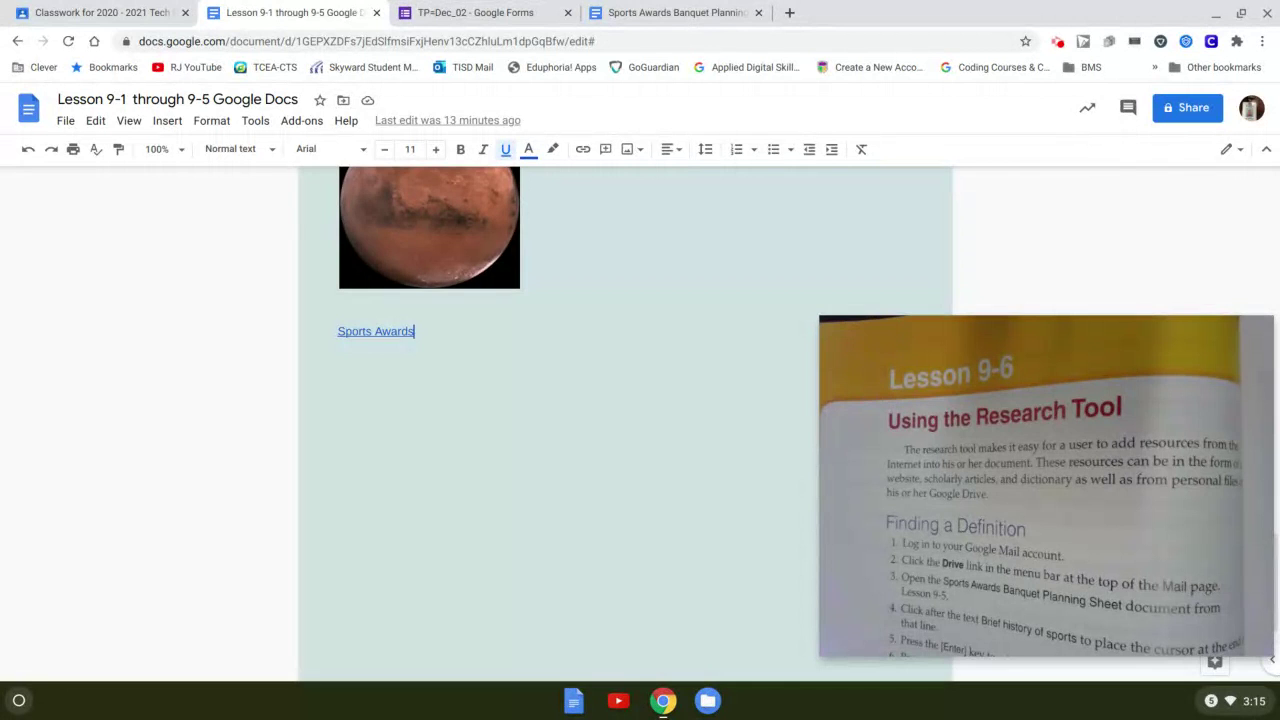
- Add the heading "Lesson 9-6" and the line "Brief history of Sports" below the Sports Awards link
key("Return")
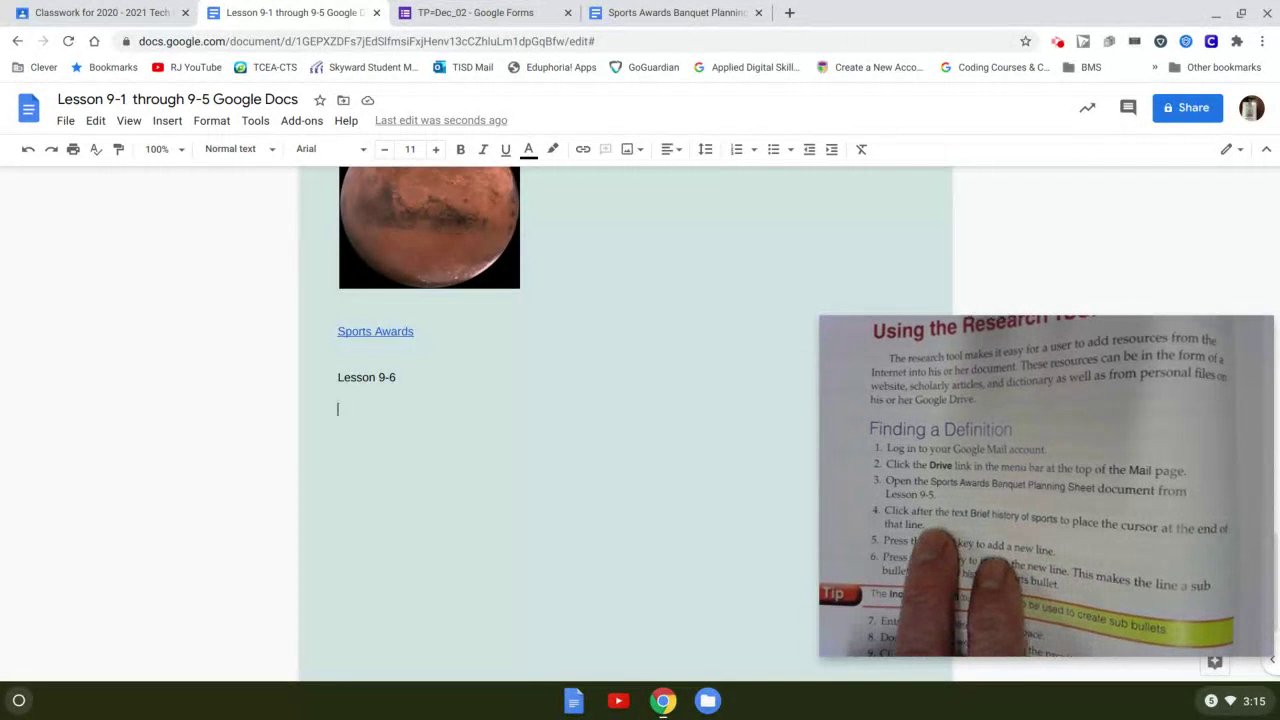
key("Return")
type("Brief his")
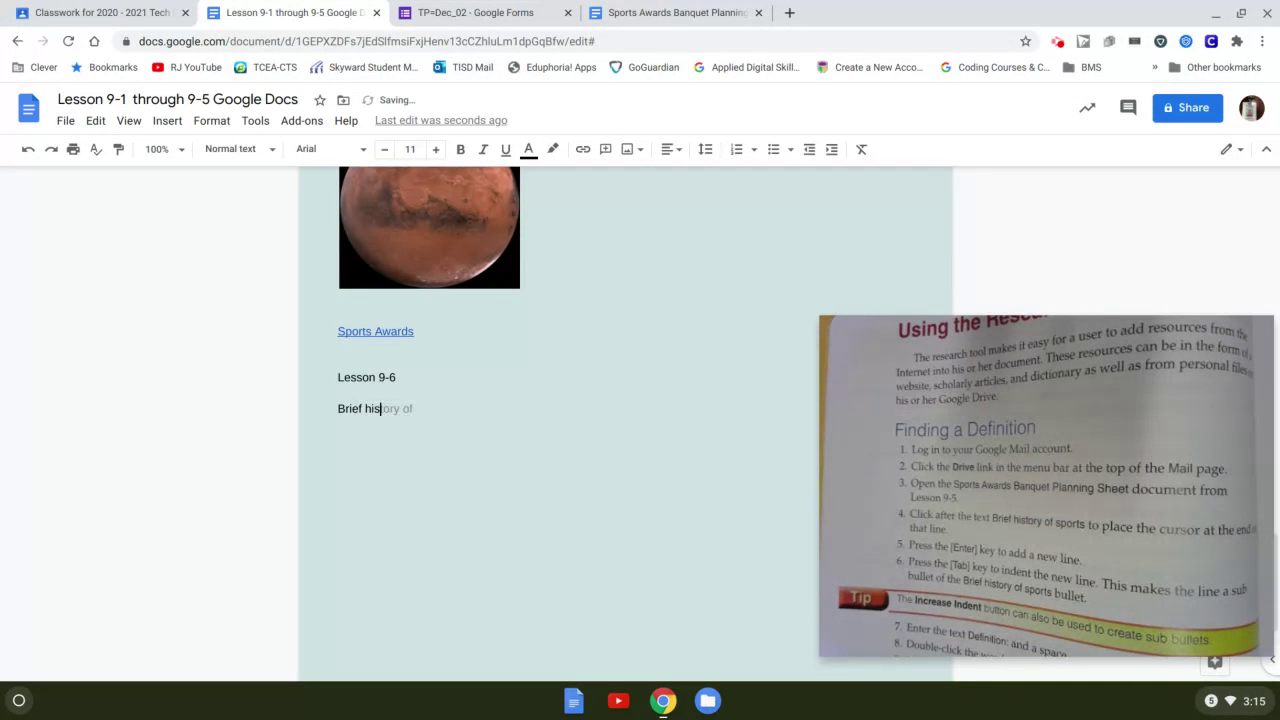
type("tory o")
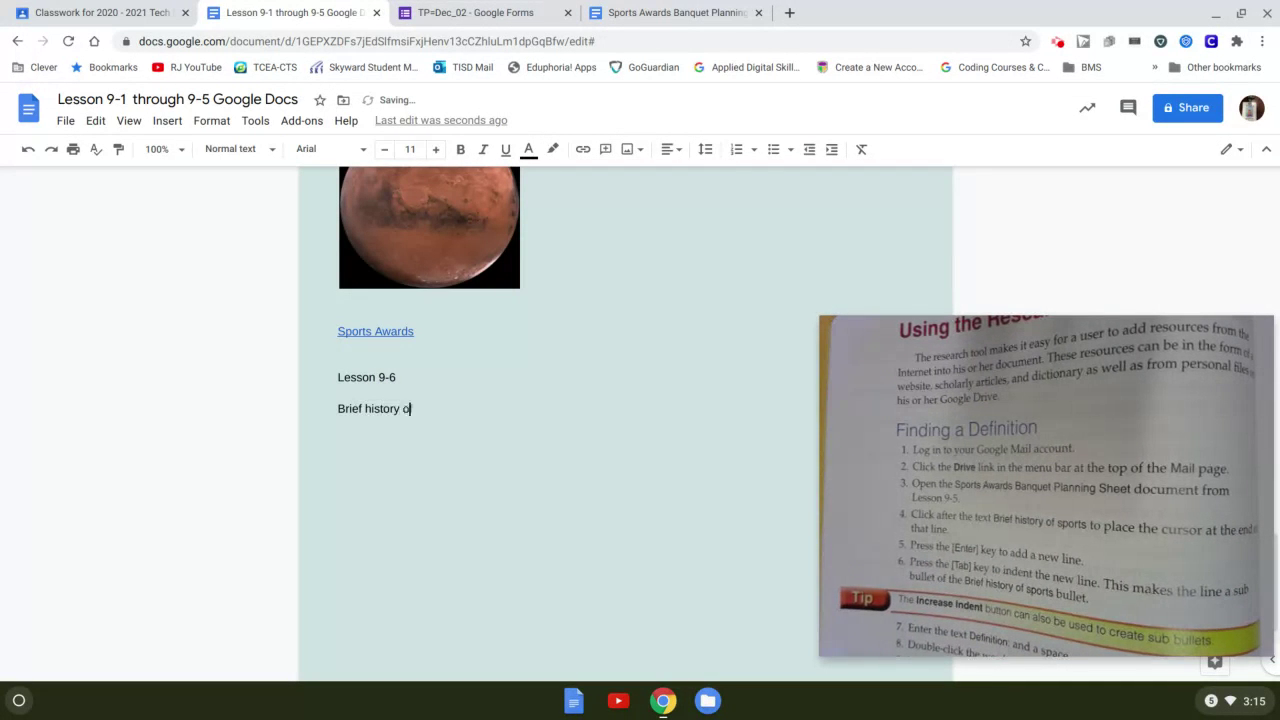
type("f Sports")
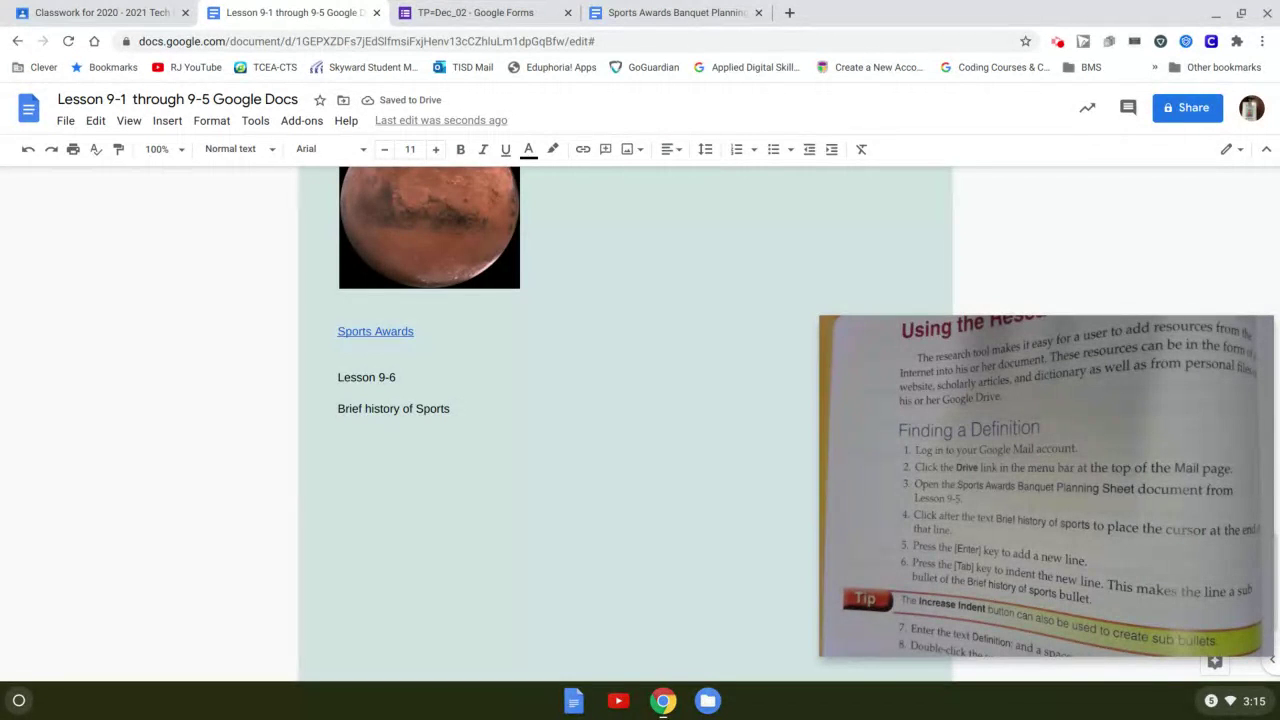
- Add an indented line reading "Definition:" followed by a space beneath "Brief history of Sports"
key("Return")
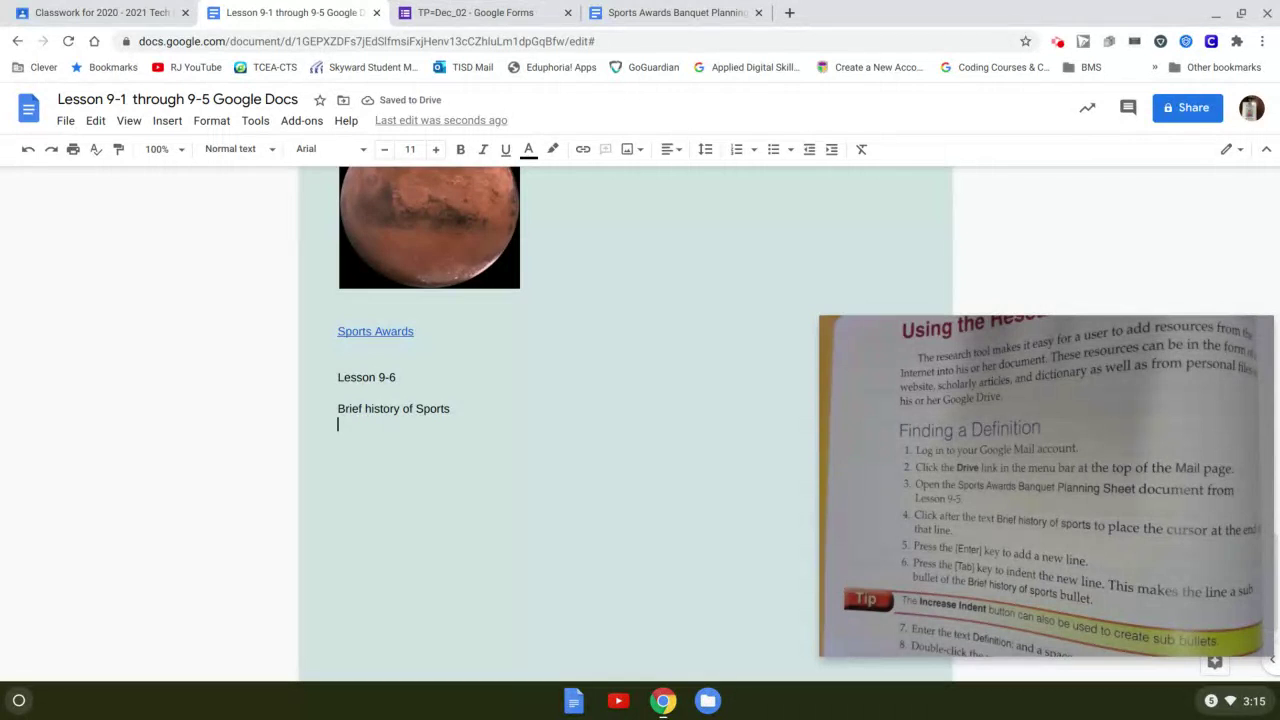
key("Tab")
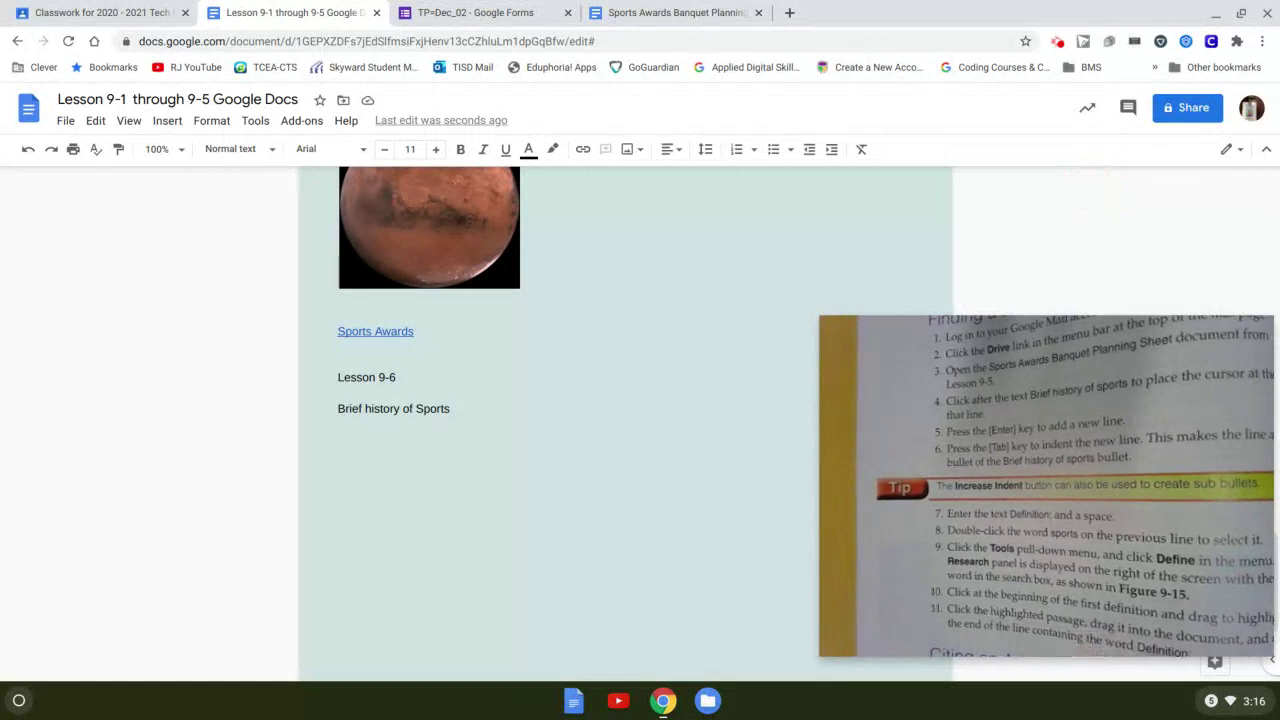
key("Return")
key("Tab")
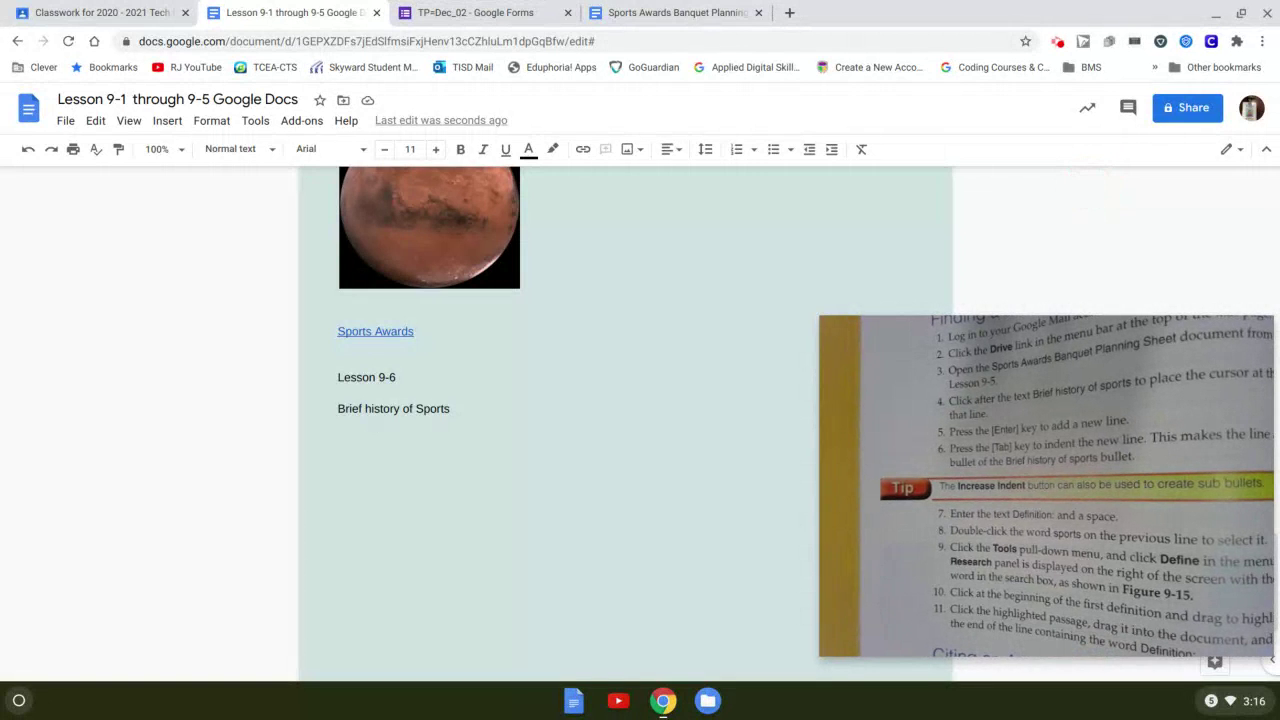
type("Definition:")
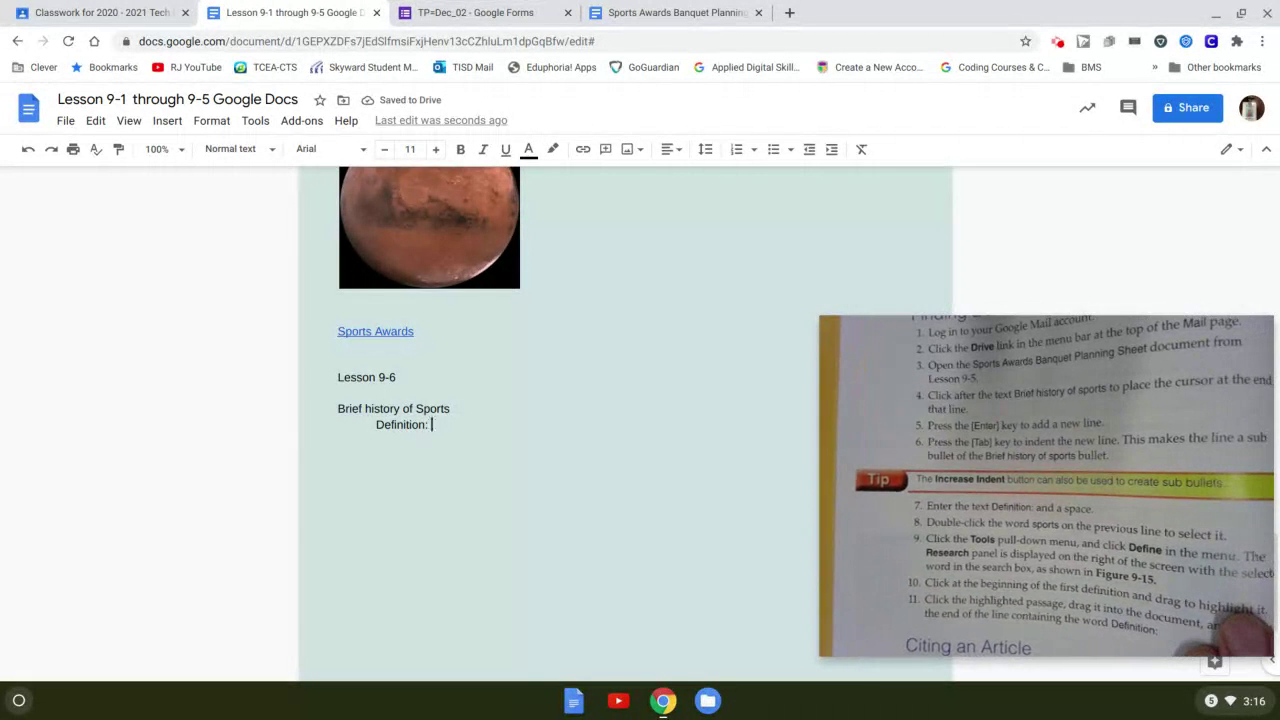
- Select the word "Sports" in the "Brief history of Sports" line and open the Explore tool
double_click(425, 409)
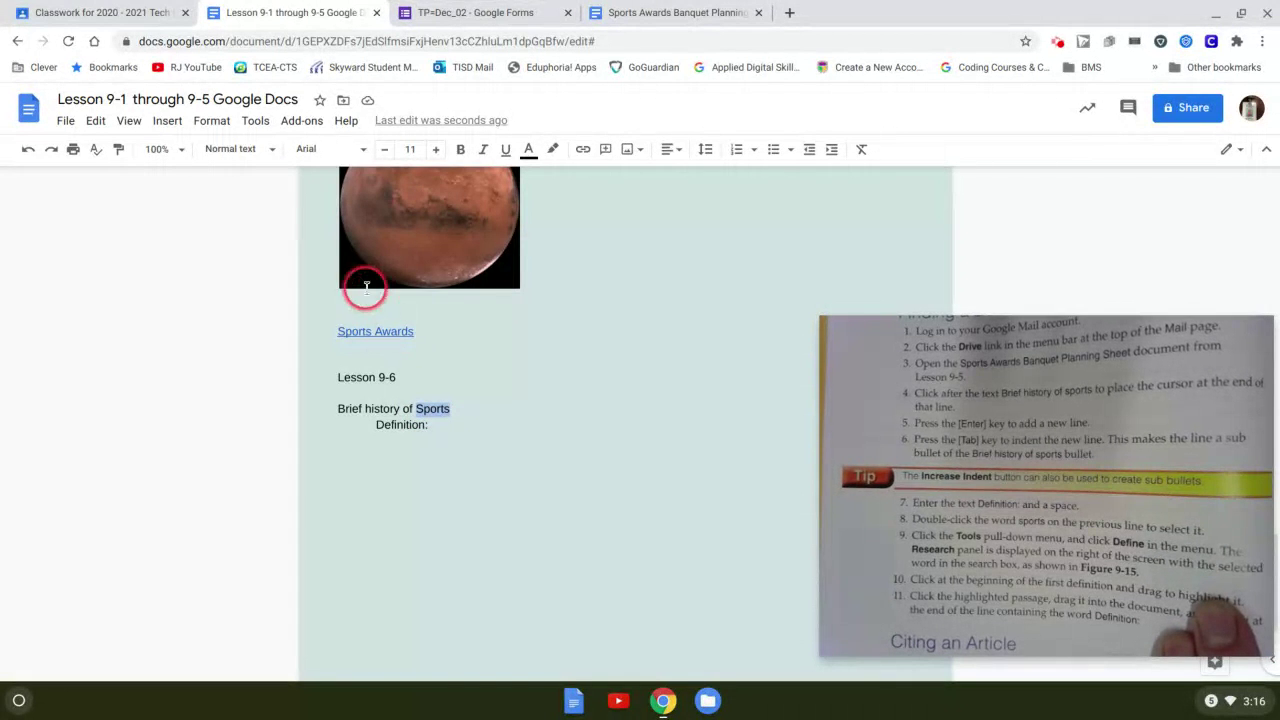
left_click(255, 122)
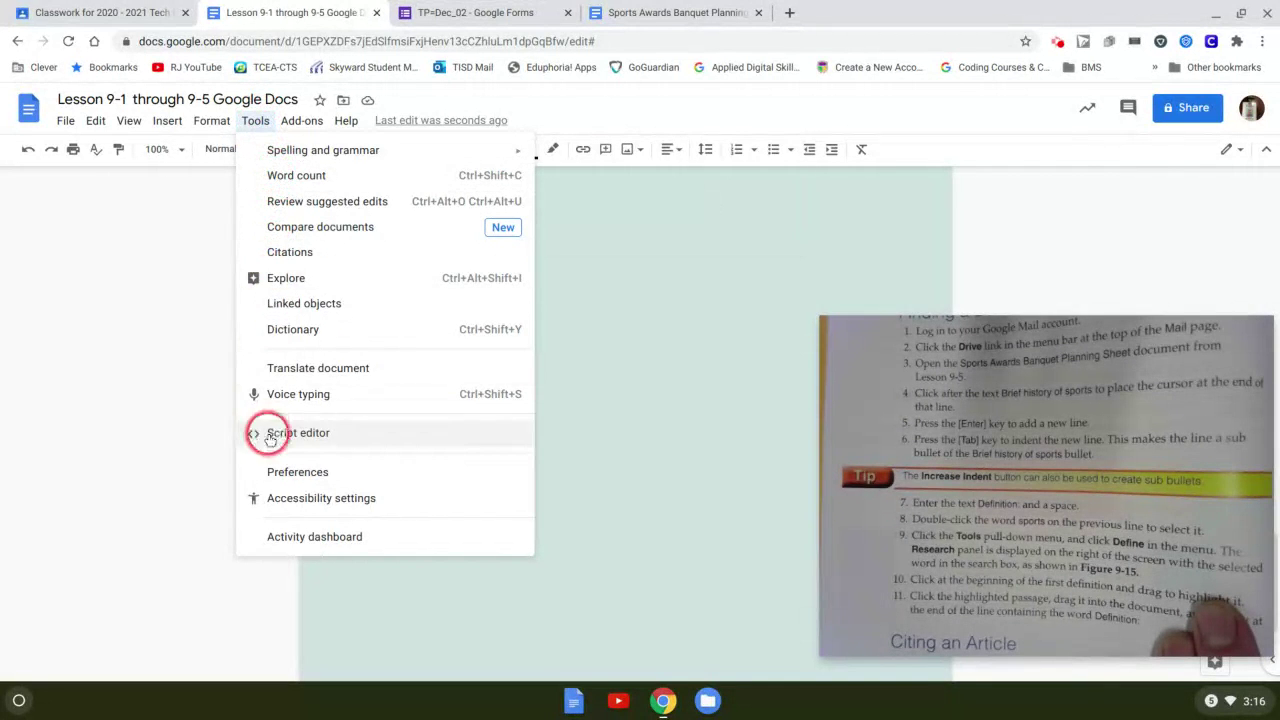
mouse_move(323, 150)
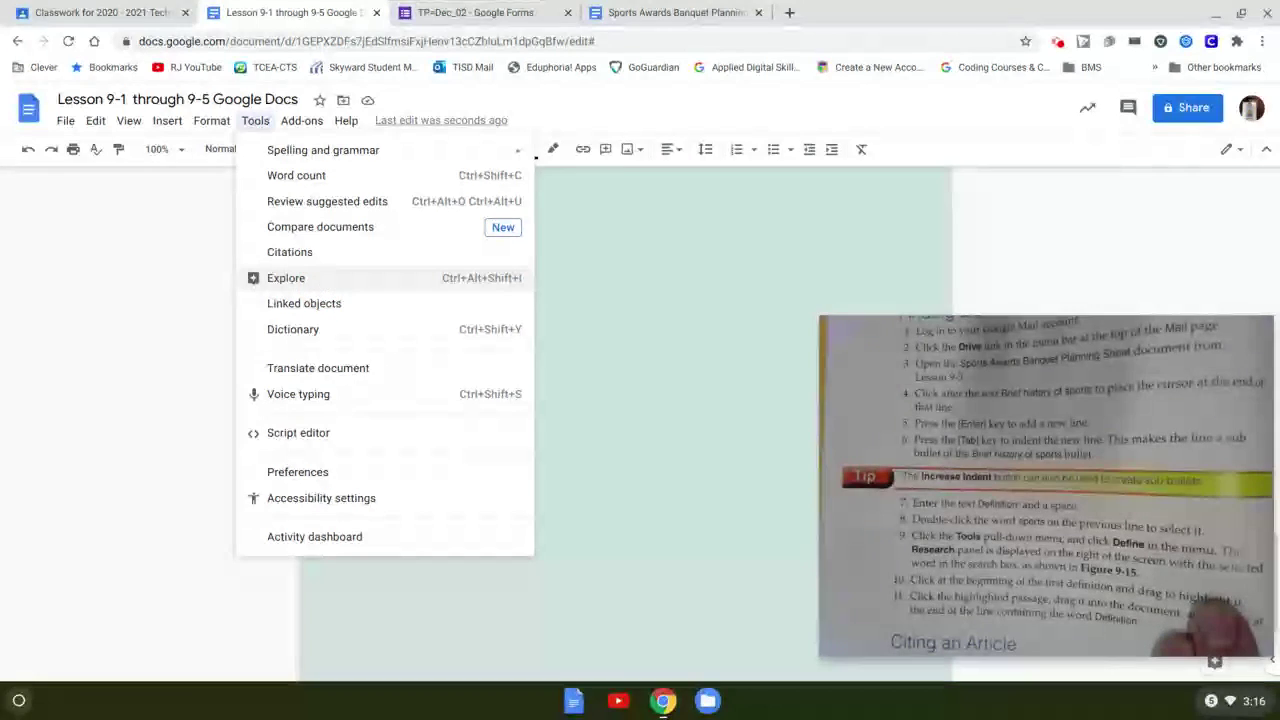
left_click(310, 278)
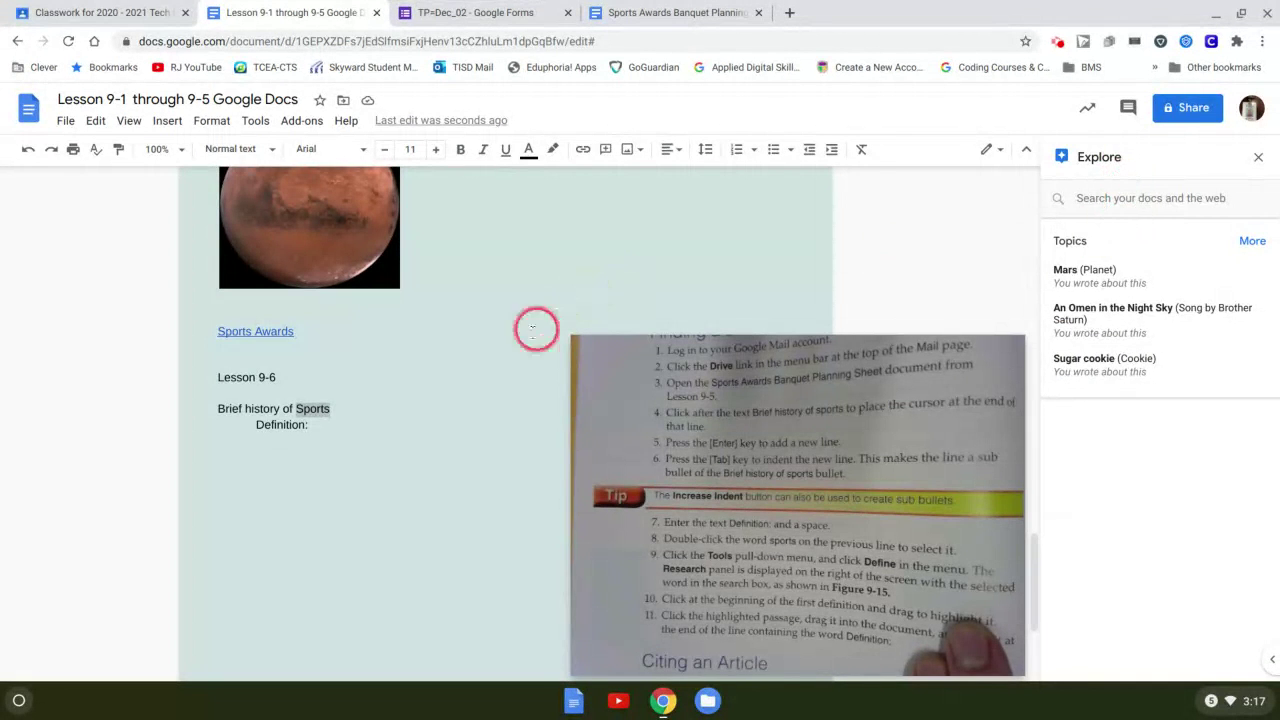
- Reselect only the word "Sports" in the document and search Explore for "sports"
triple_click(310, 409)
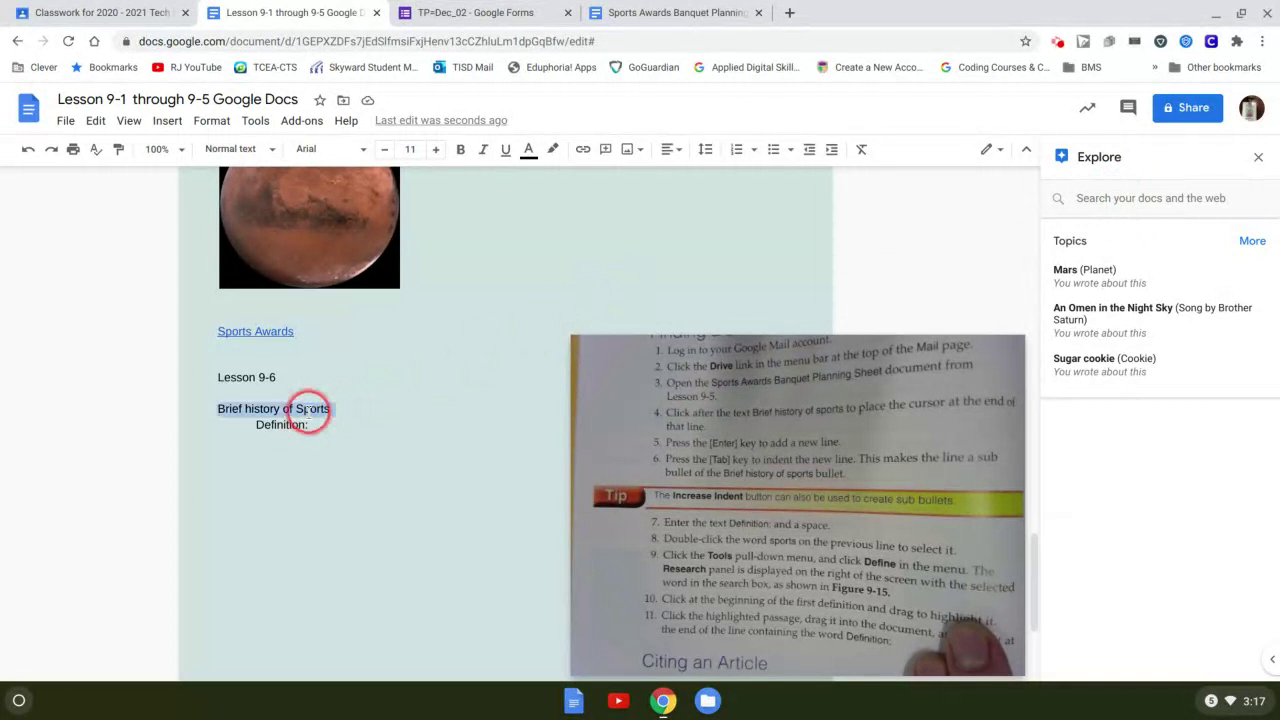
triple_click(311, 409)
double_click(311, 409)
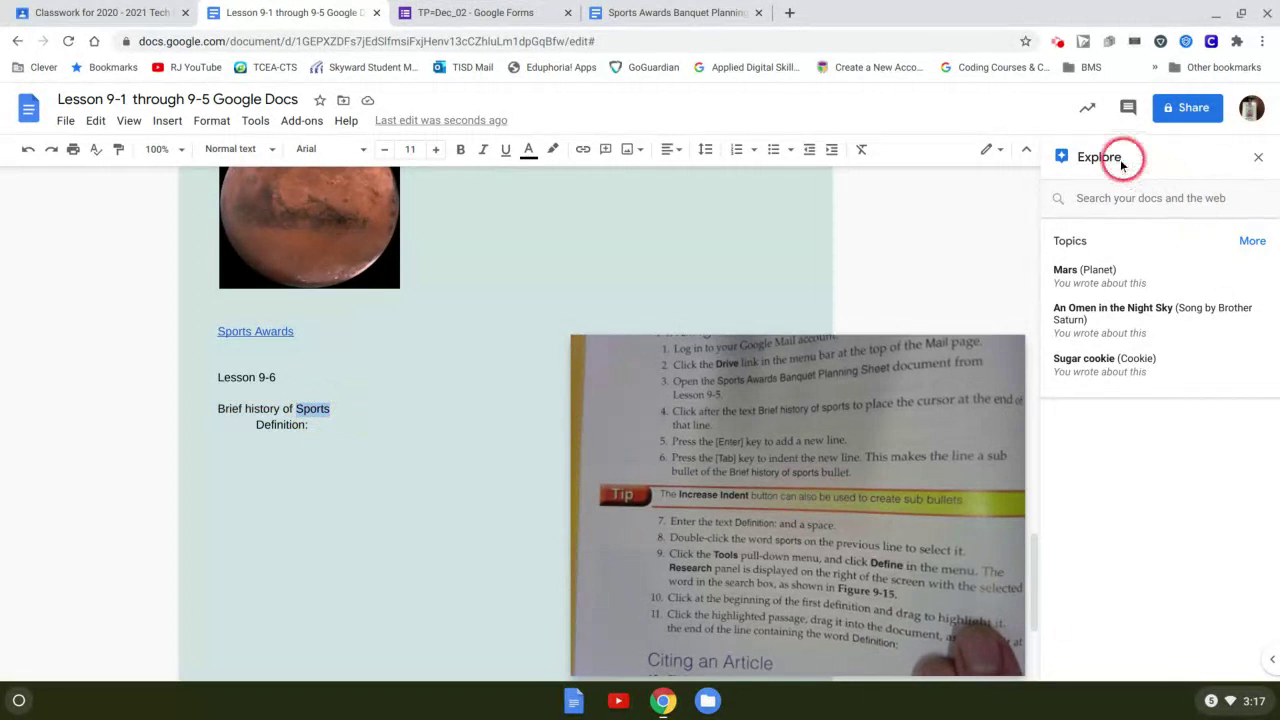
left_click(1120, 198)
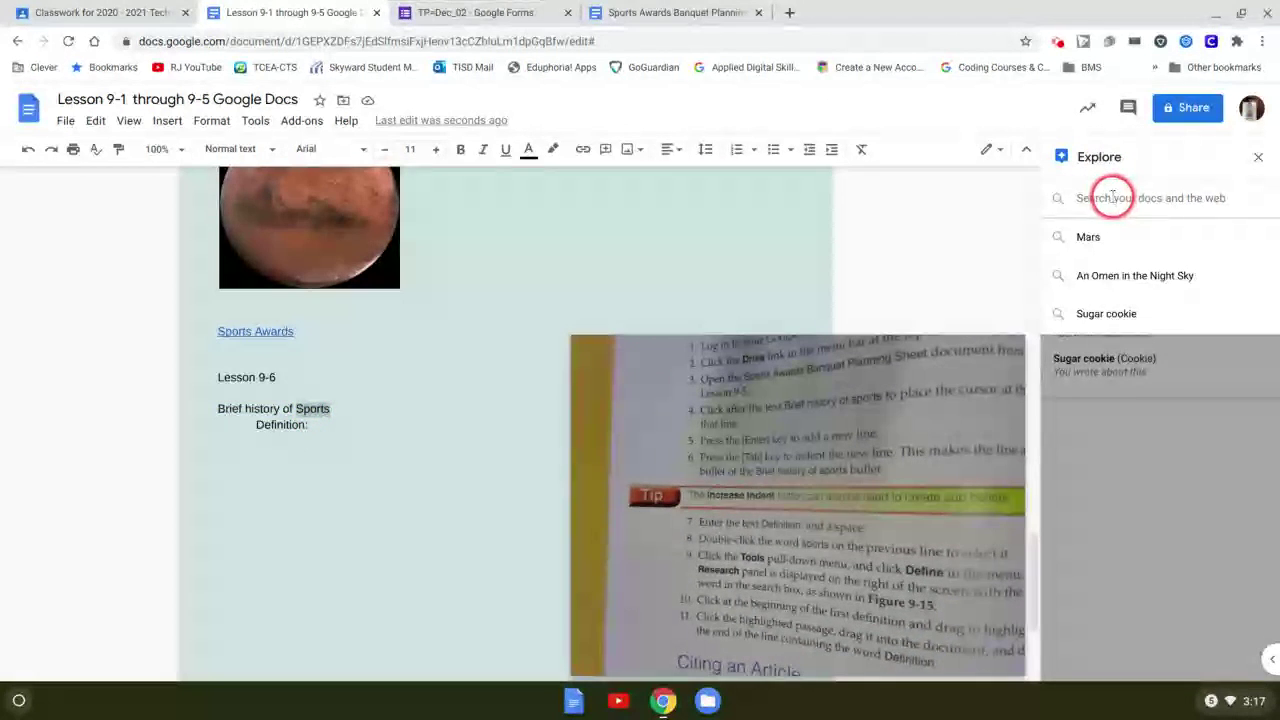
type("sports")
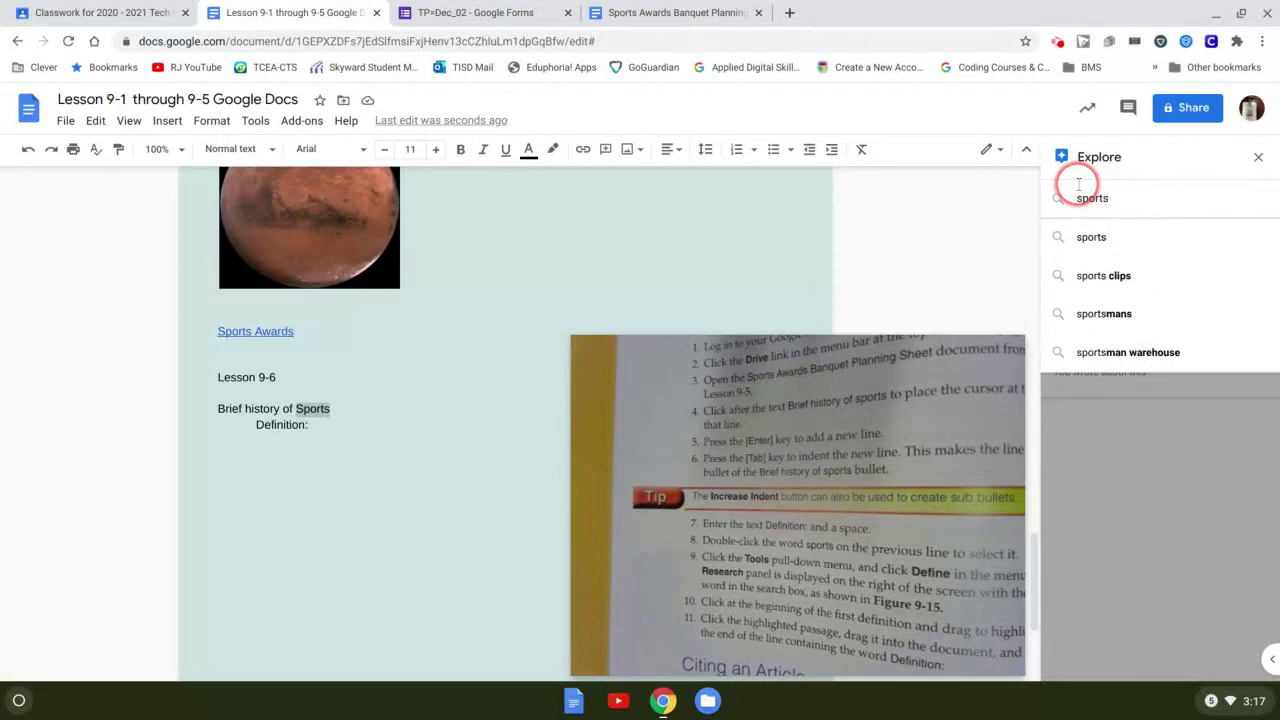
key("Return")
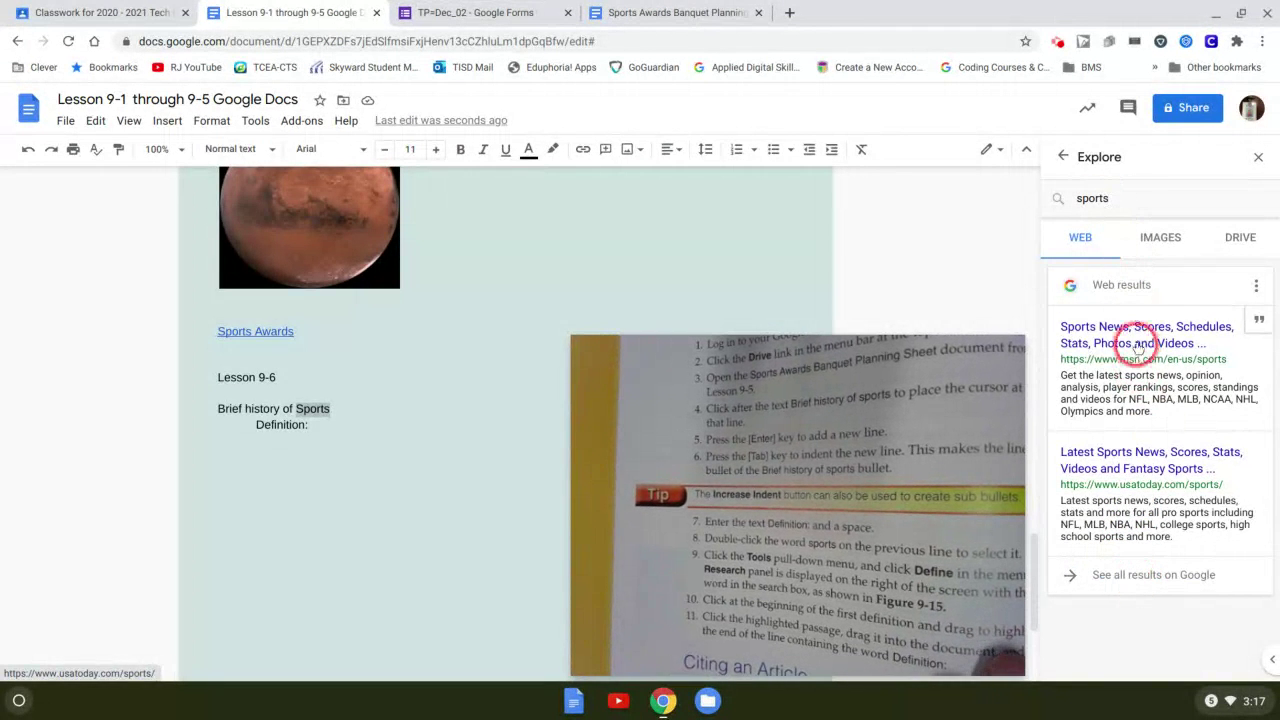
- Extend the Explore query to "brief history of sports" and show its web results
left_click(1073, 198)
type("Brief")
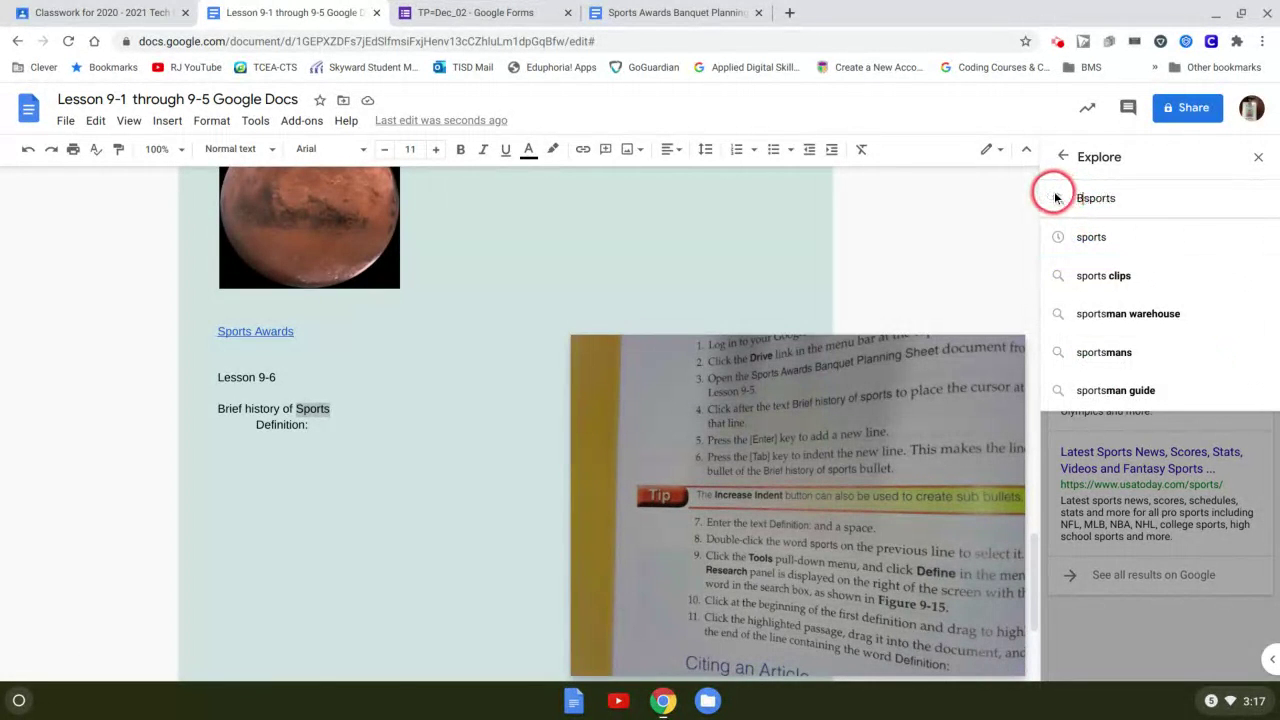
type(" history of")
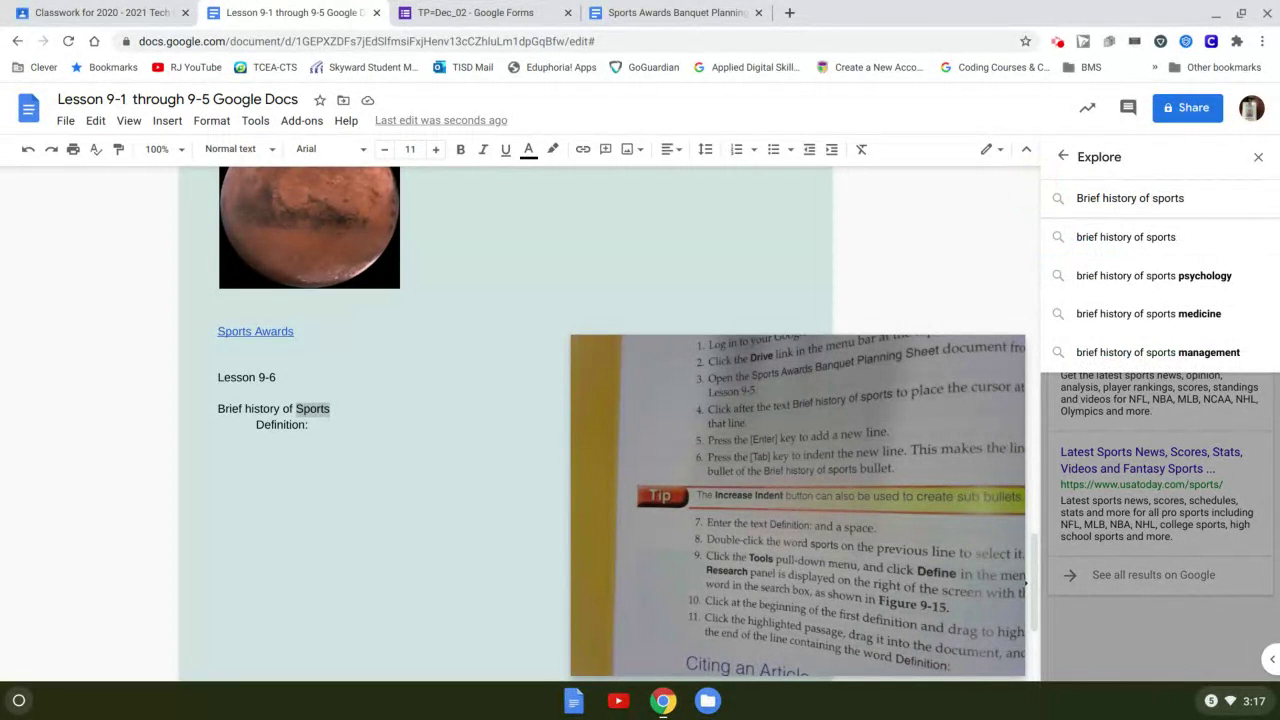
left_click(1100, 236)
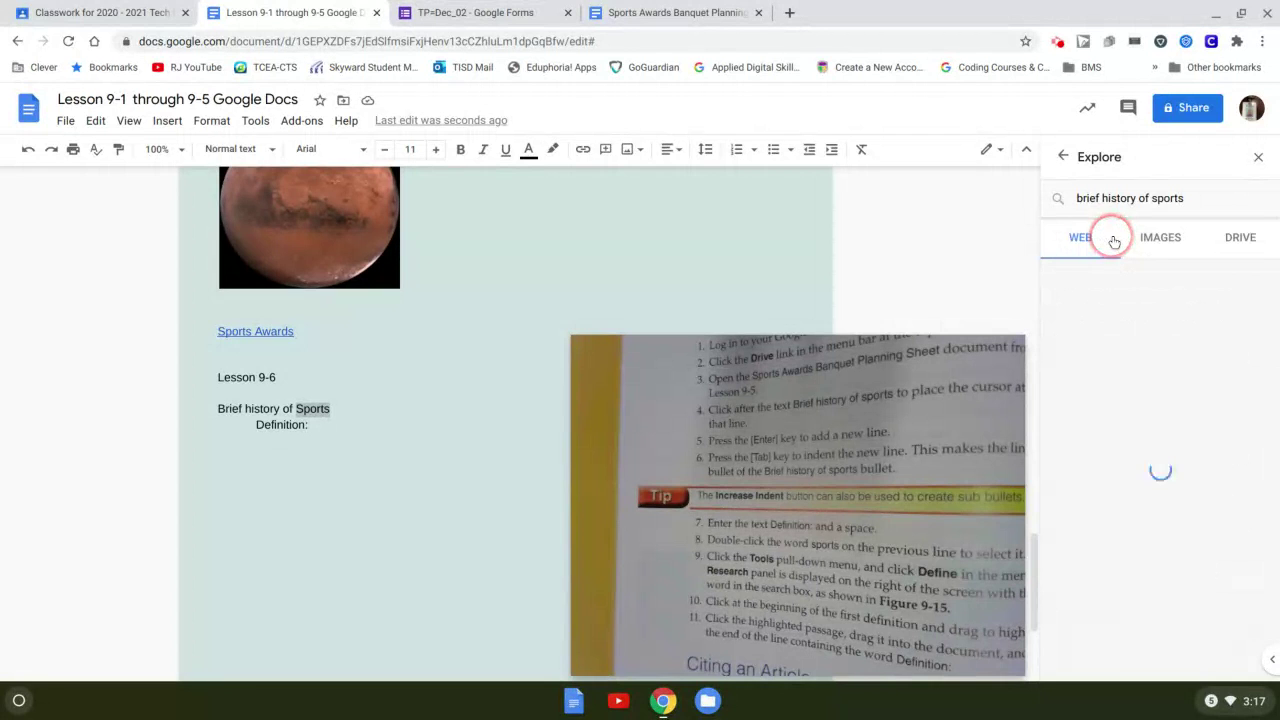
left_click(1095, 240)
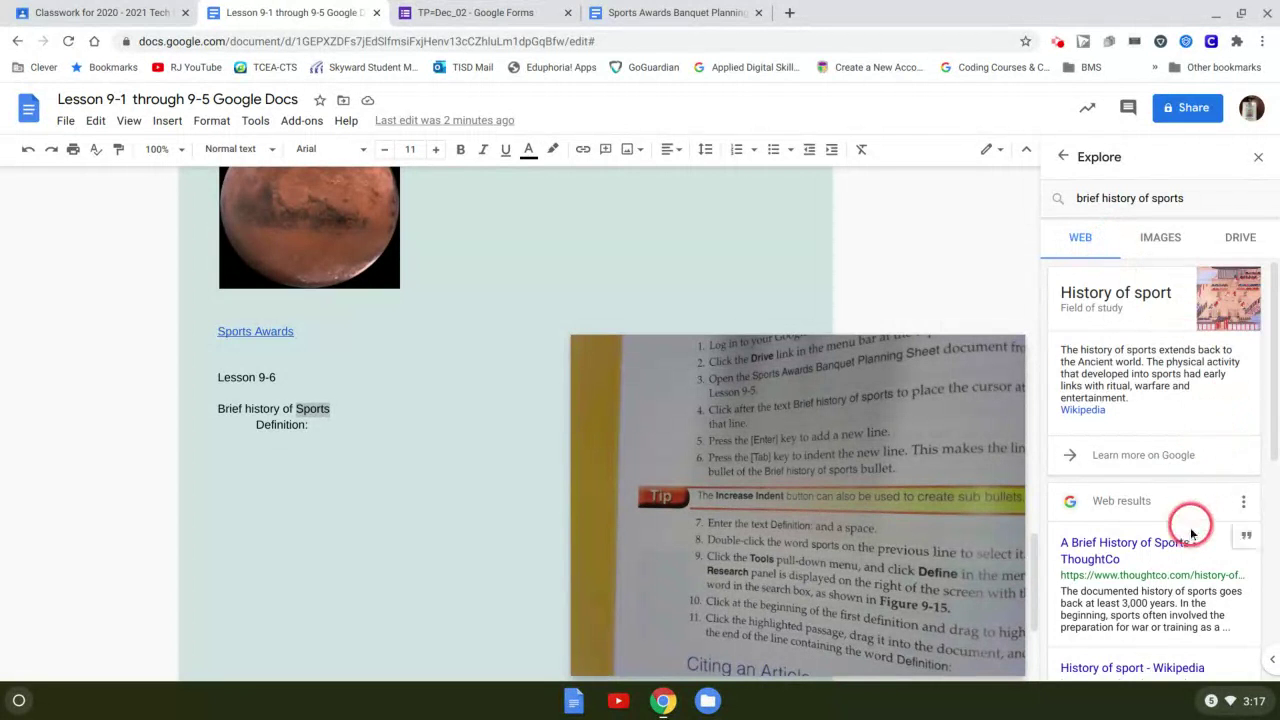
- Insert the description text of the "History of Sports - Topend Sports" web result after "Definition:" in the document
scroll(1193, 540, "down", 2)
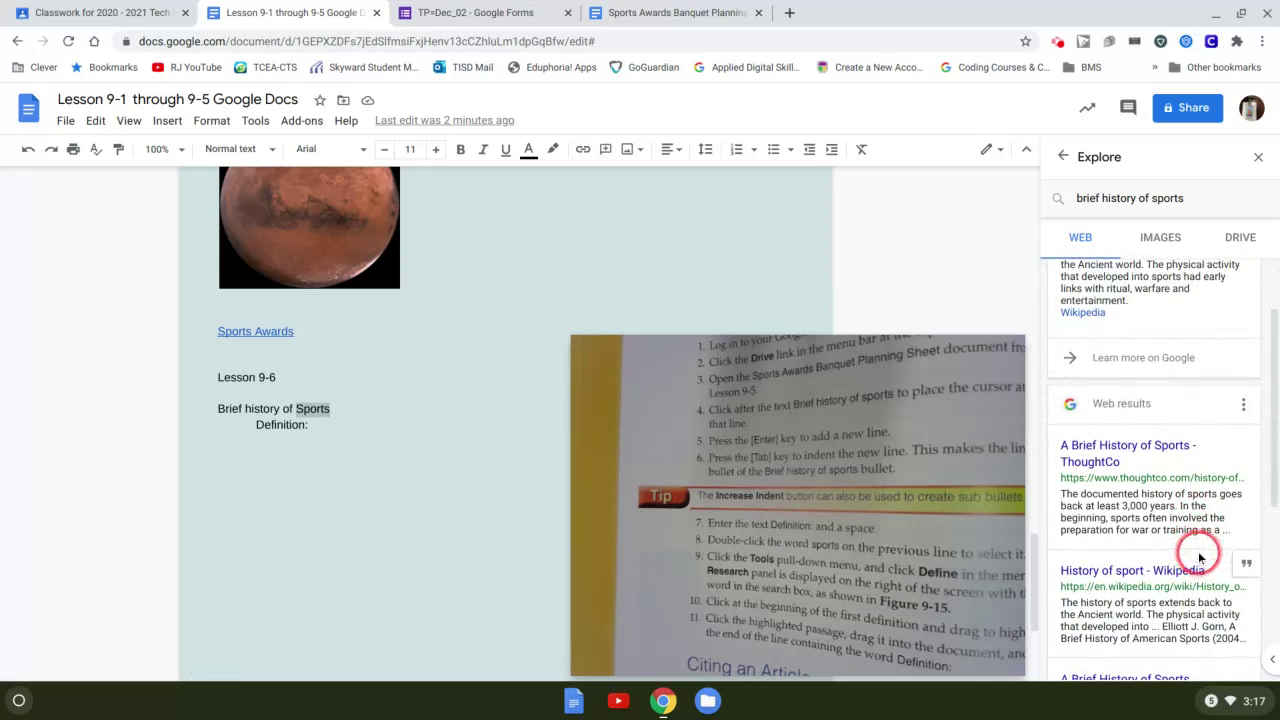
scroll(1200, 556, "down", 1)
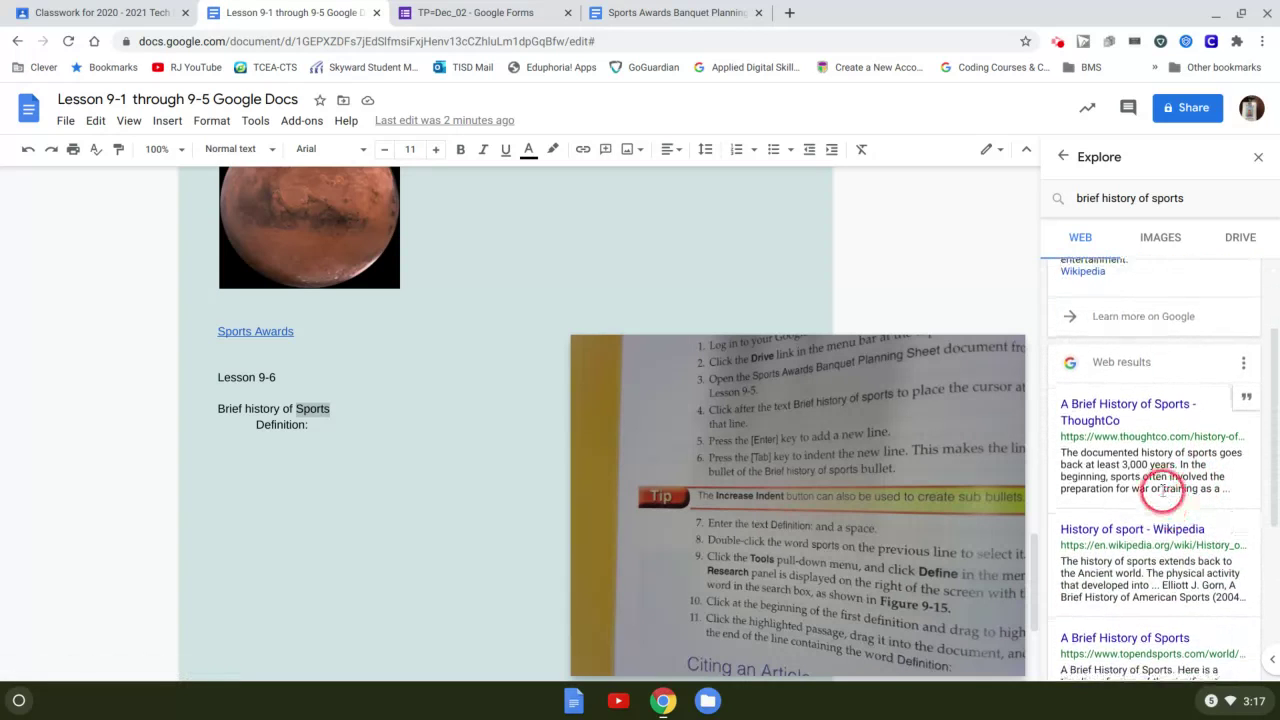
scroll(1165, 487, "down", 2)
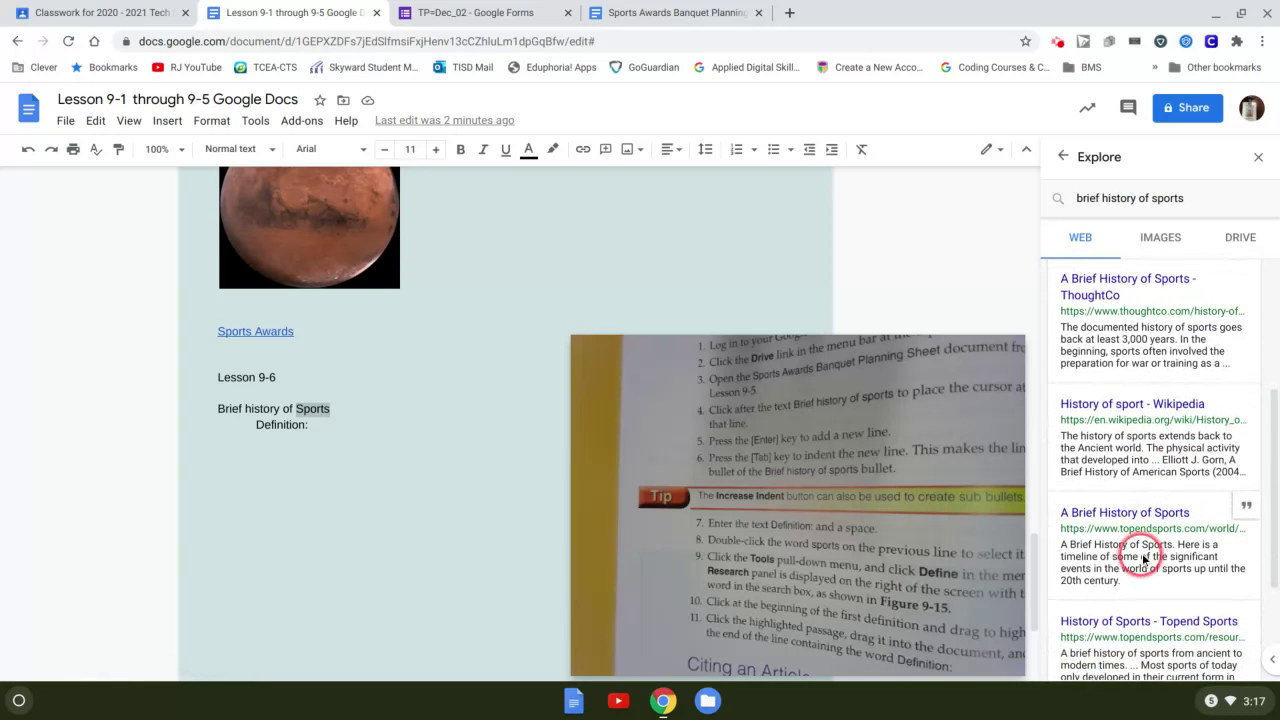
scroll(1141, 558, "down", 2)
scroll(1138, 560, "down", 1)
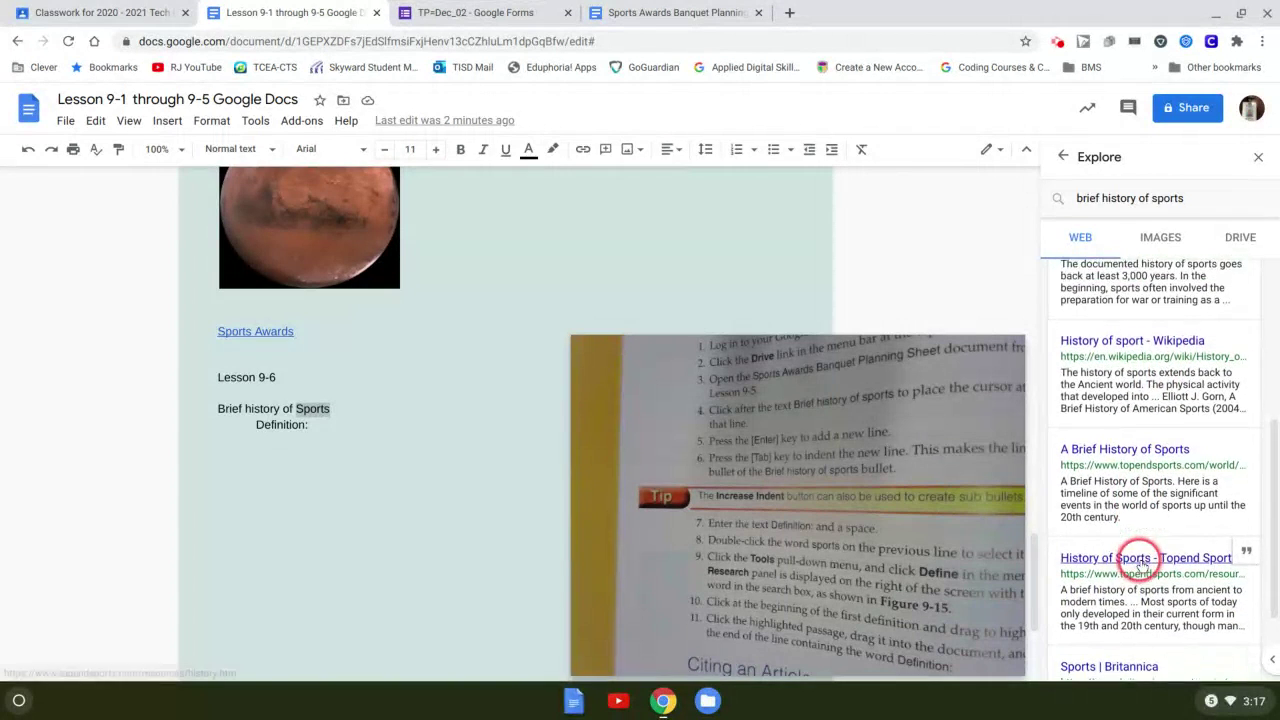
scroll(1137, 546, "down", 1)
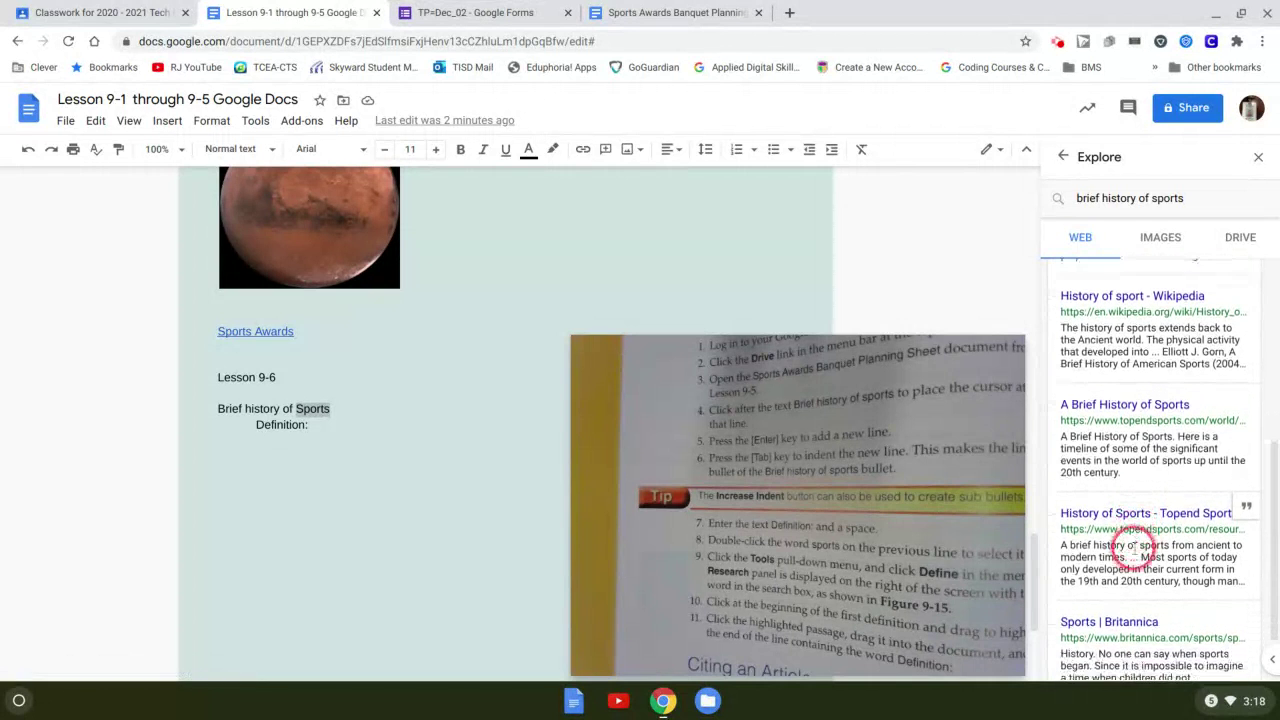
left_click_drag(1063, 545, 323, 427)
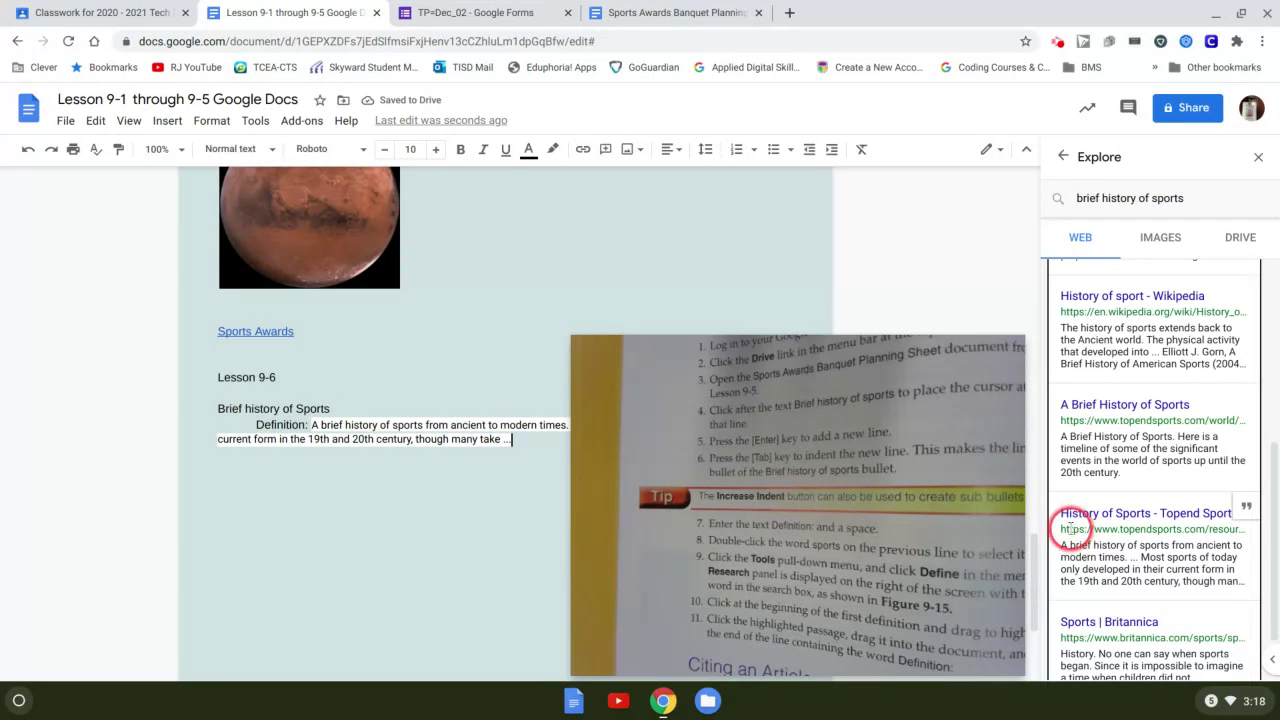
- Open the "History of Sports - Topend Sports" result and copy the web address of its page
right_click(1070, 528)
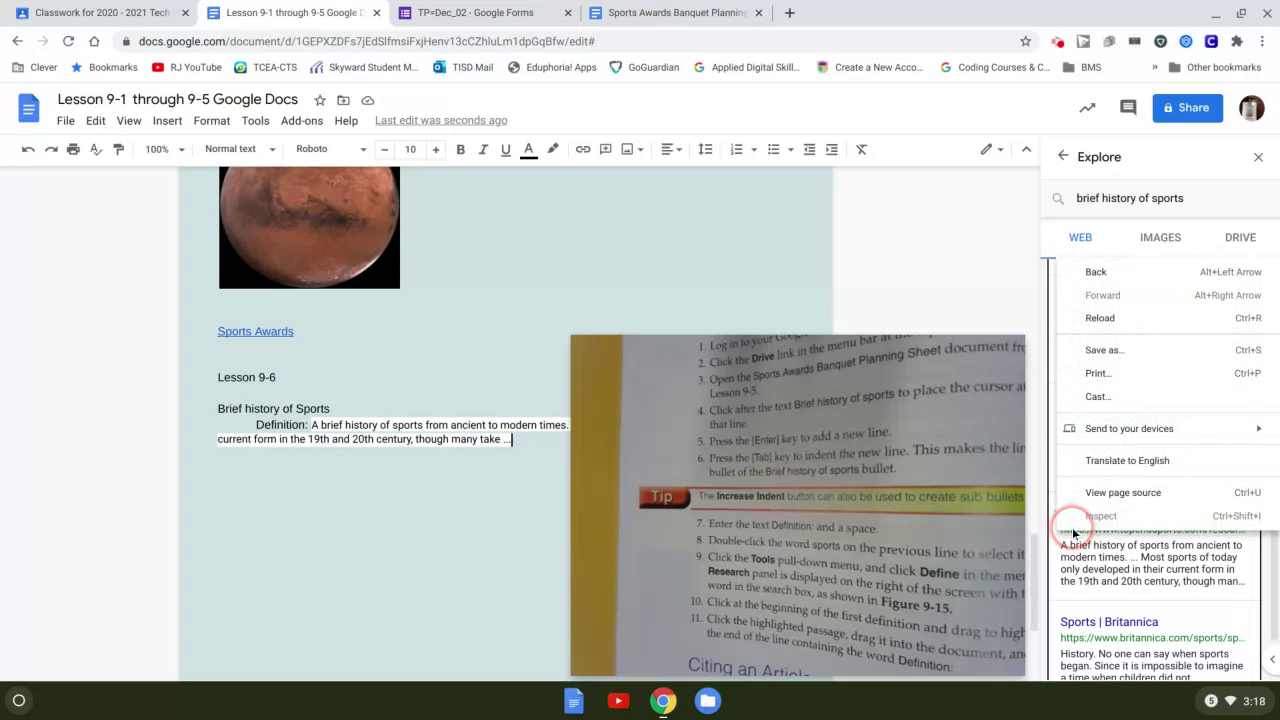
left_click(1110, 580)
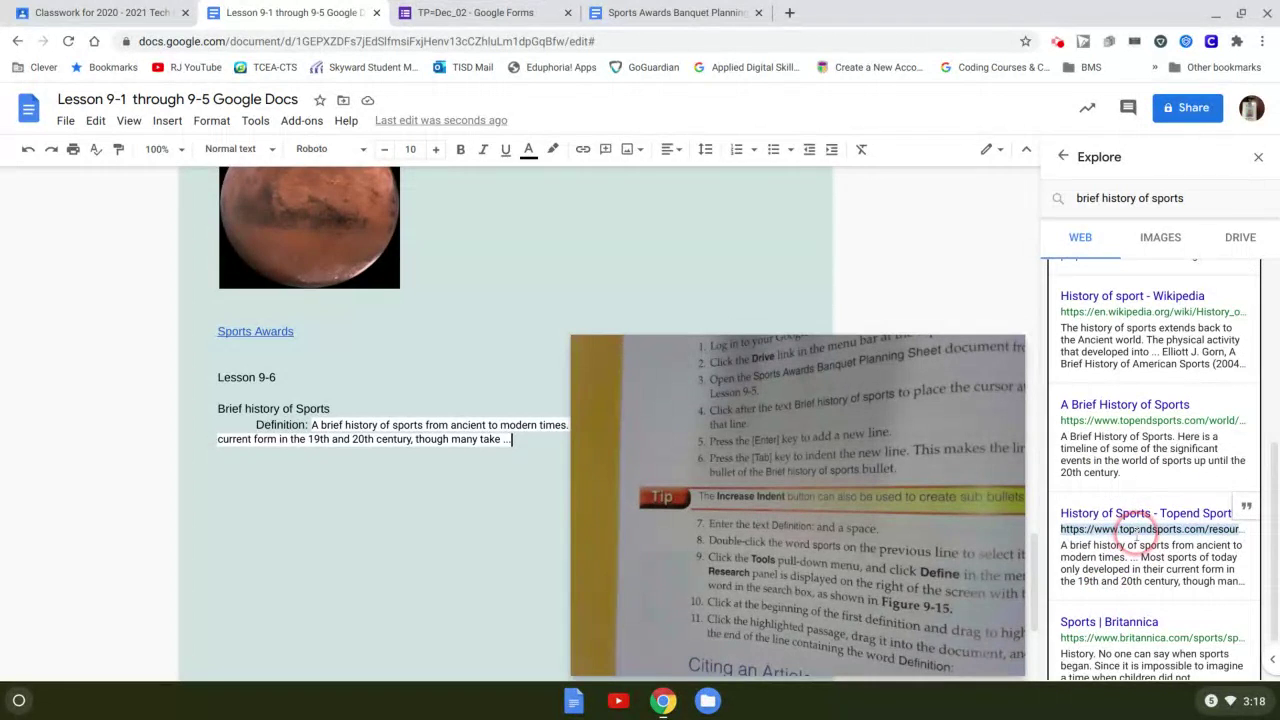
triple_click(1136, 531)
left_click_drag(1128, 535, 1155, 515)
left_click(1155, 516)
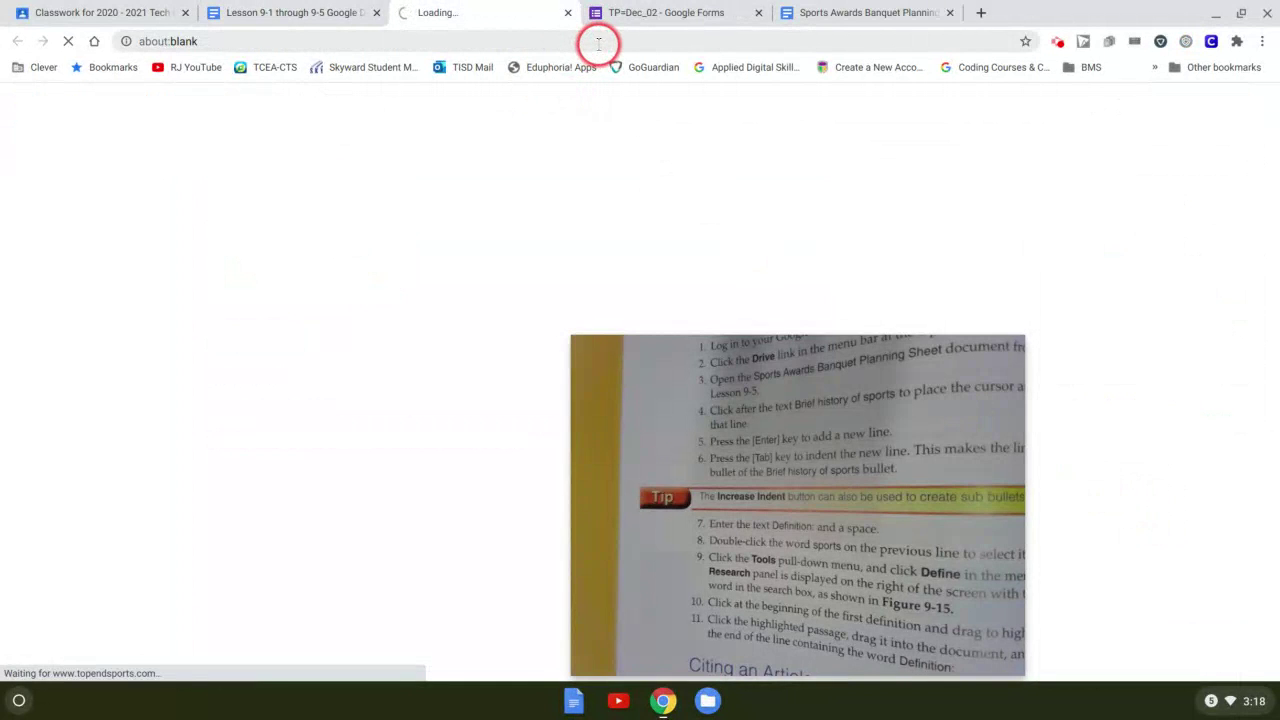
left_click(436, 38)
key("ctrl+c")
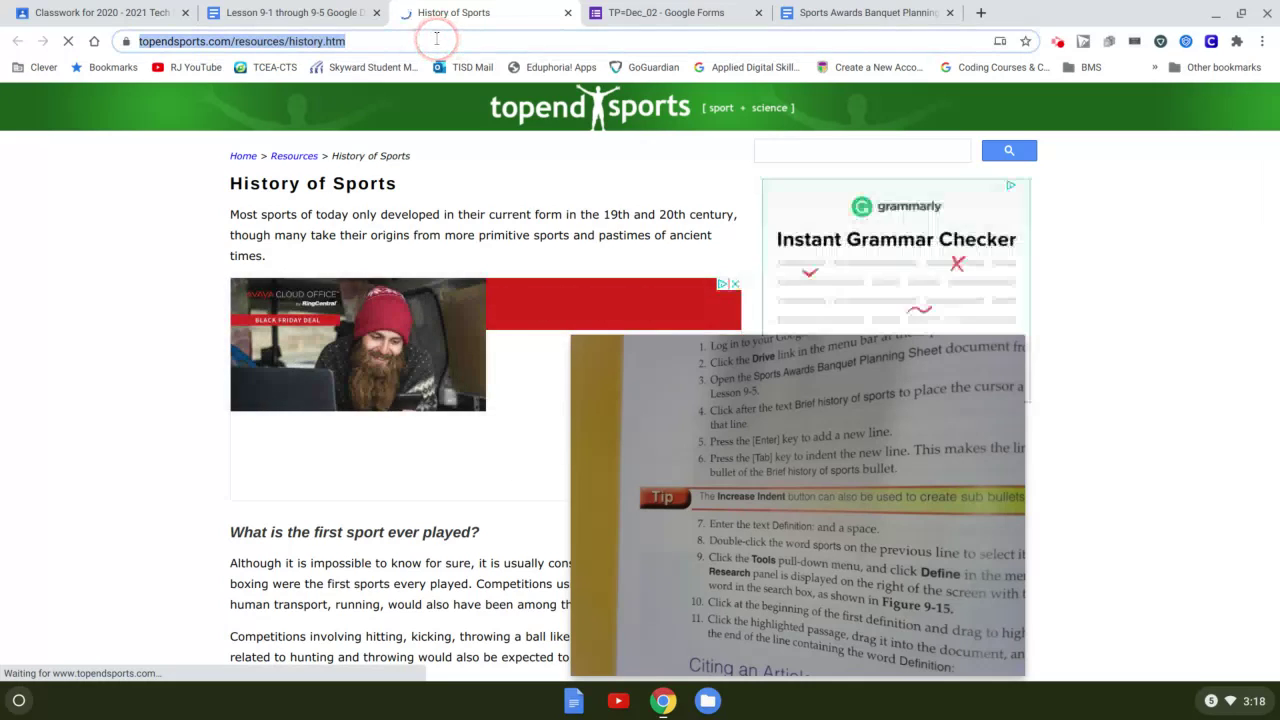
- Back in the lesson document, add a "Source:" line below the definition with the copied Topend Sports URL
left_click(262, 12)
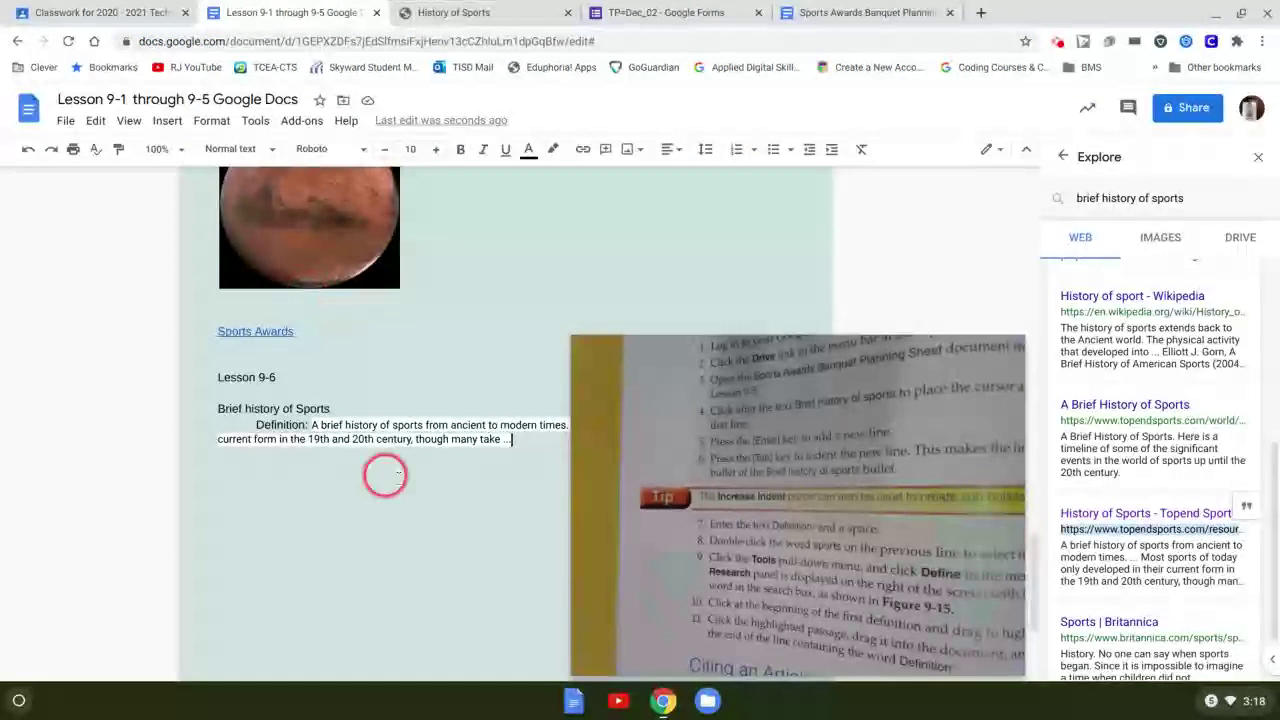
left_click(528, 439)
key("Return")
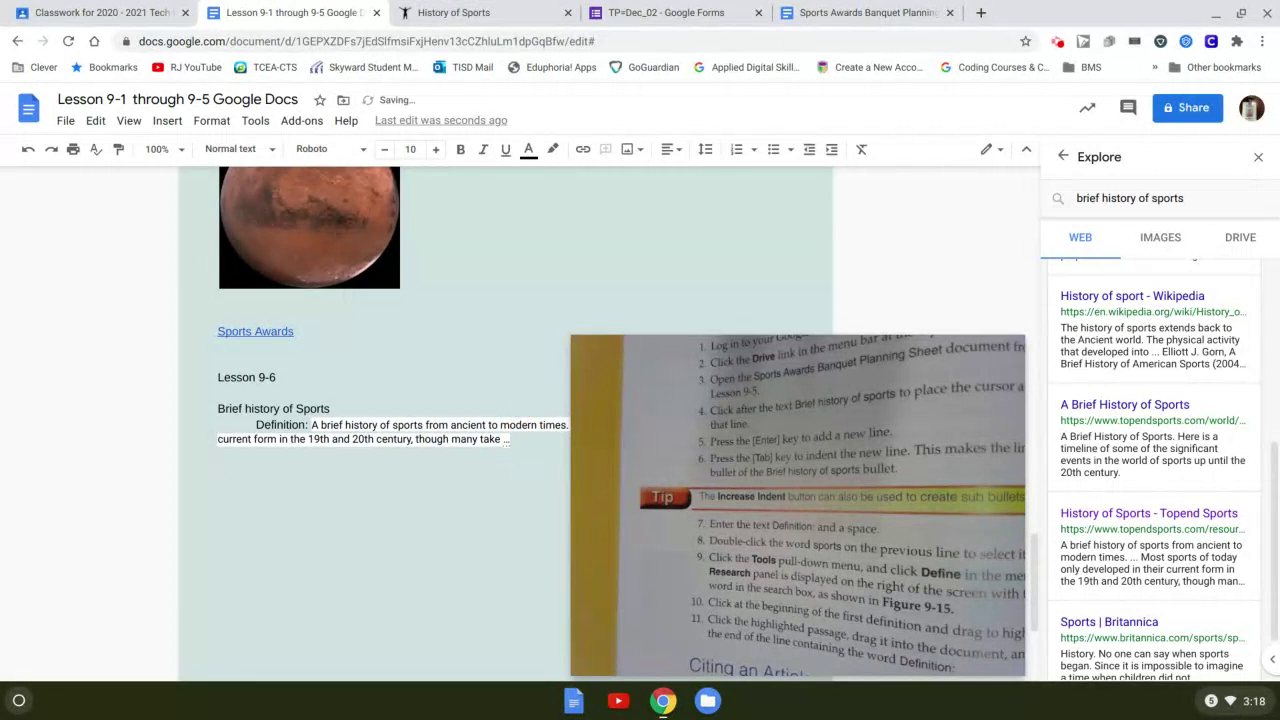
type("Source:")
key("ctrl+v")
key("Return")
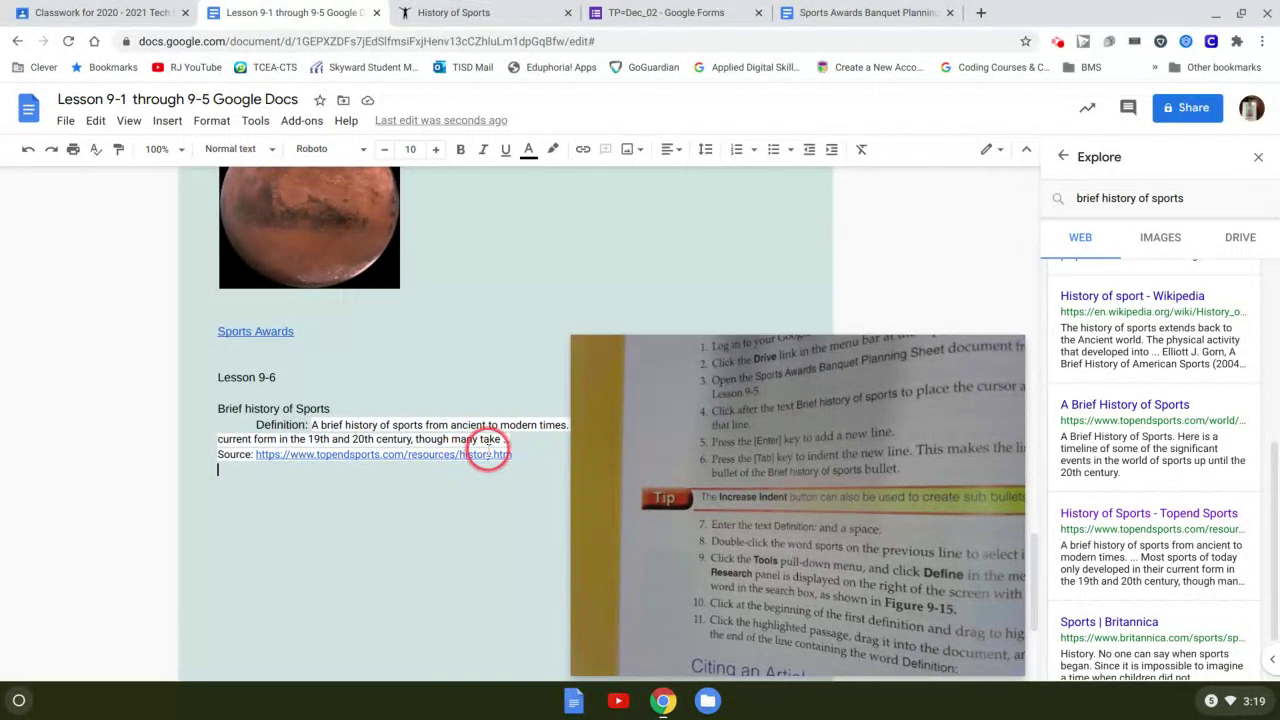
- Check the preview of the source link, dismiss it without replacing the URL, and close Explore
left_click(463, 454)
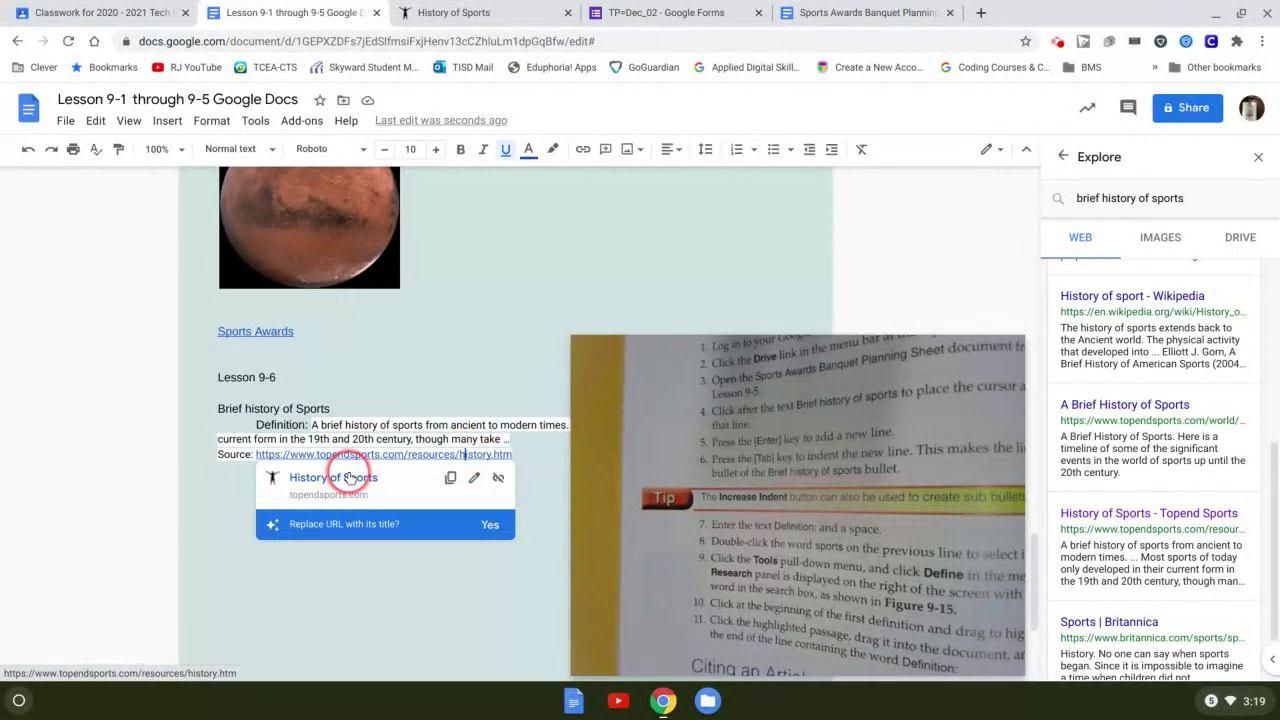
left_click(471, 580)
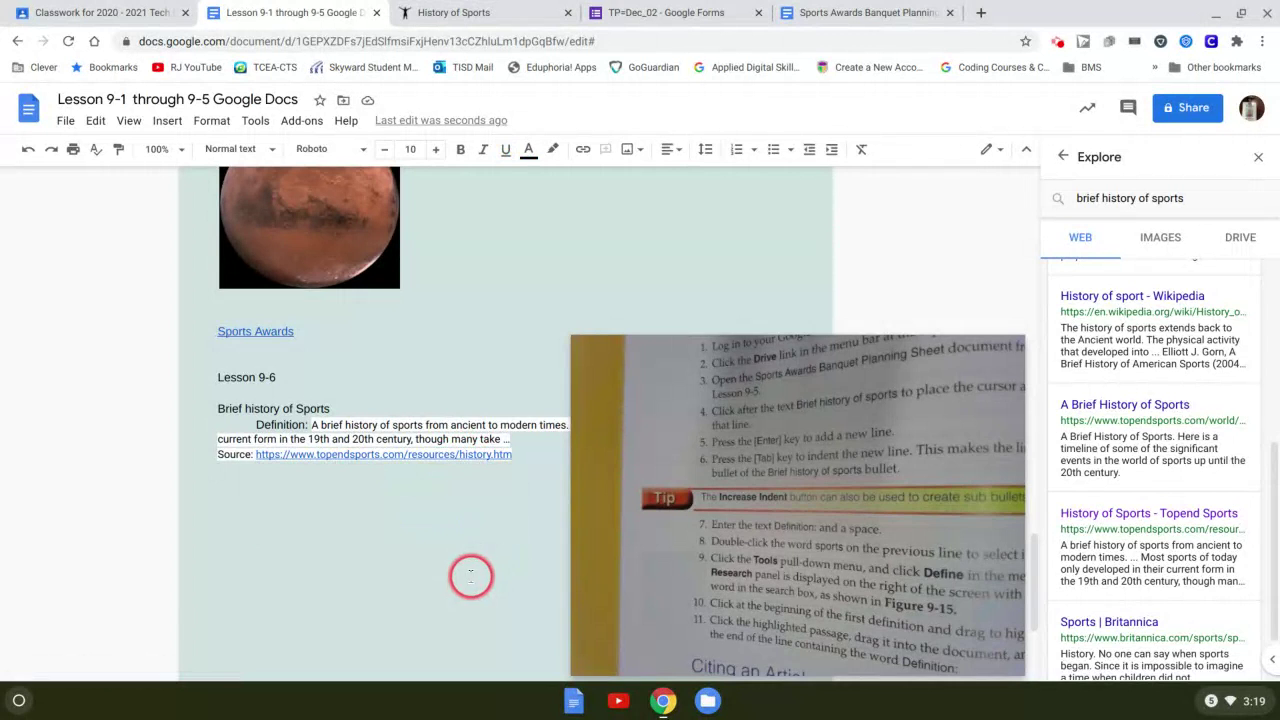
left_click(1258, 157)
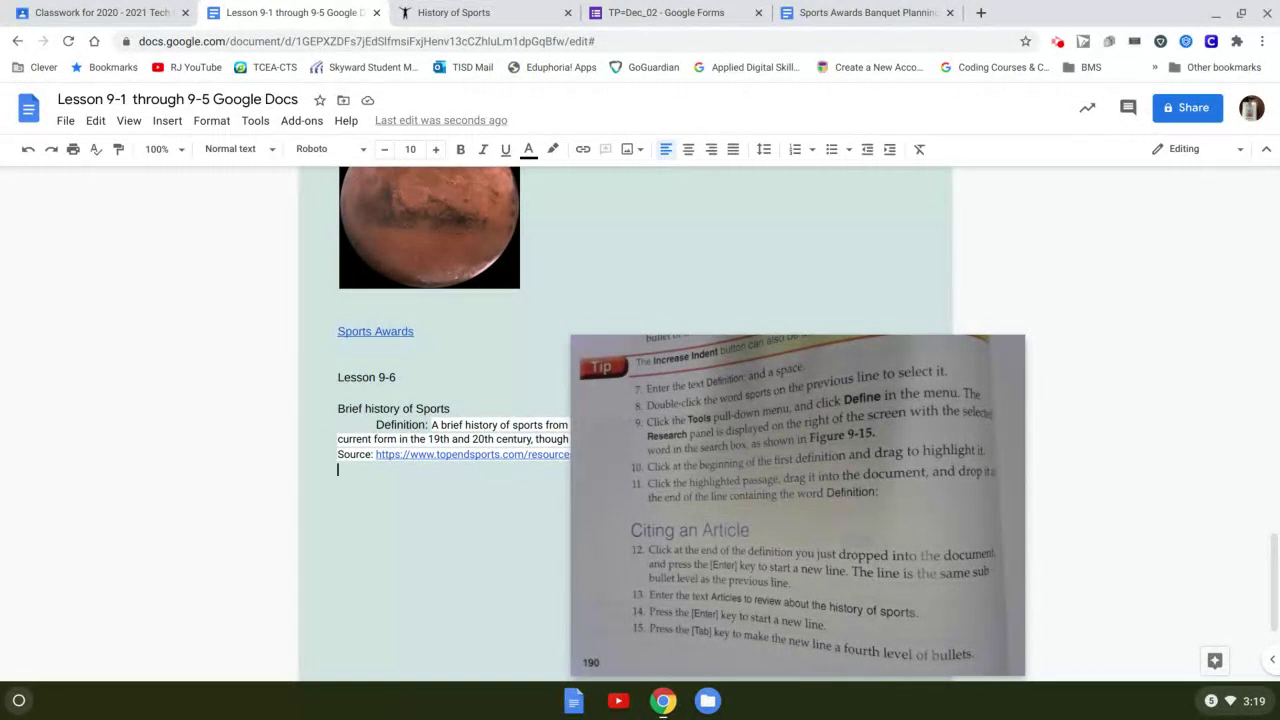
mouse_move(577, 530)
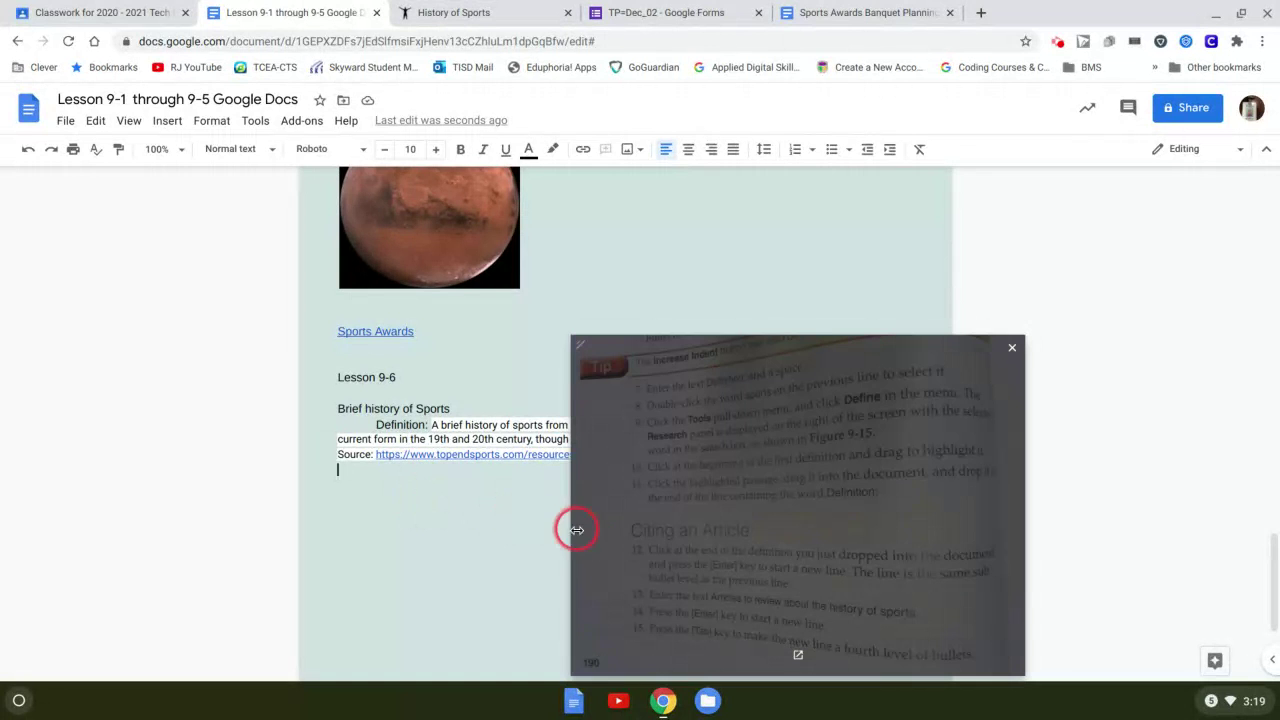